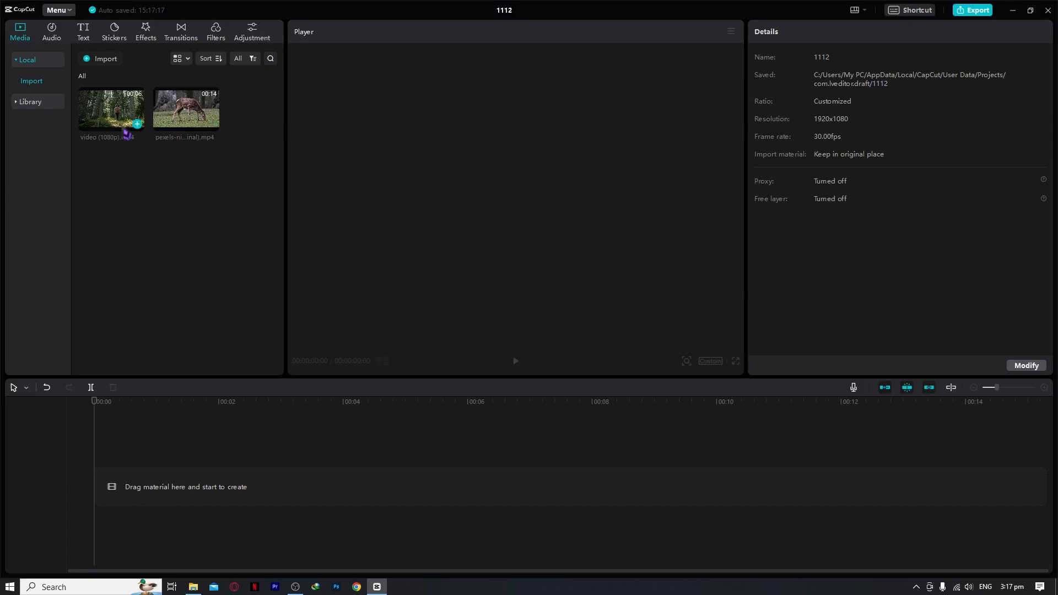
Step: Place the forest clip video (1080p).mp4 at the start of the empty timeline
drag(115, 123, 189, 488)
click(227, 401)
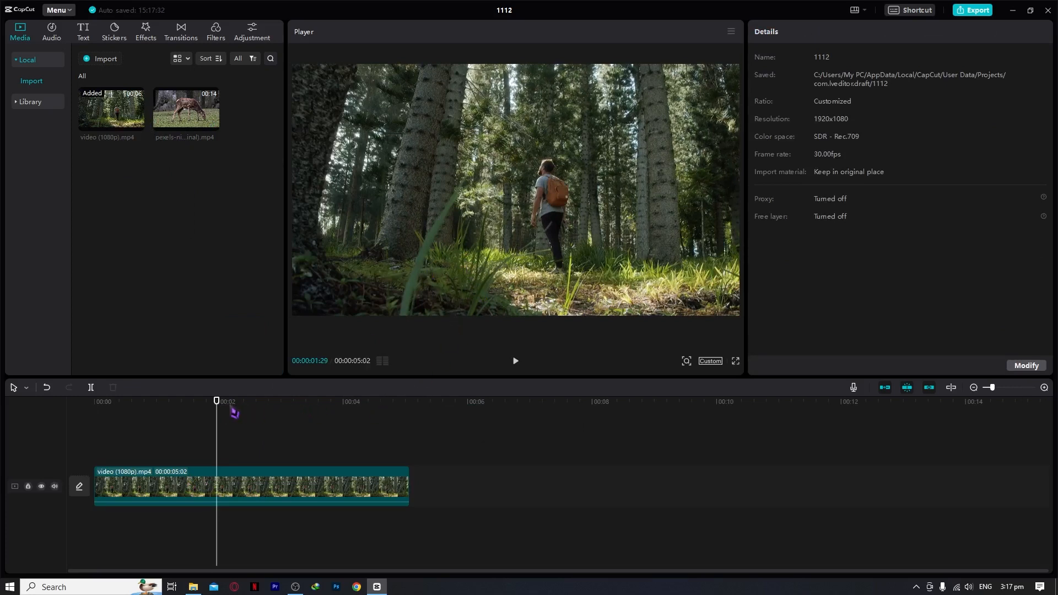
drag(218, 402, 171, 450)
Step: Duplicate the forest clip onto a track above the original and align the copy with the timeline start
click(217, 496)
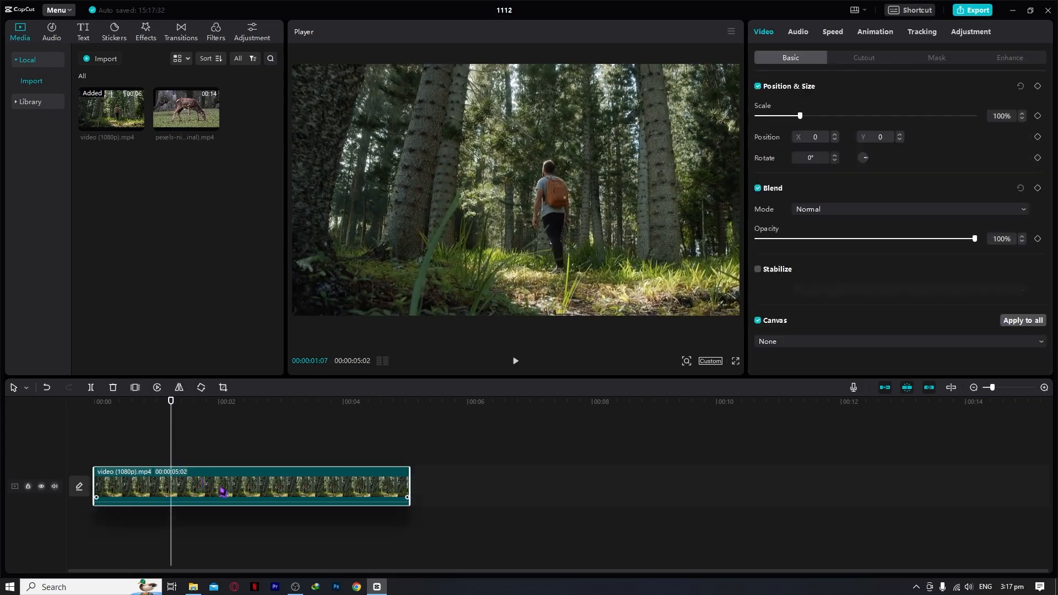
right_click(219, 493)
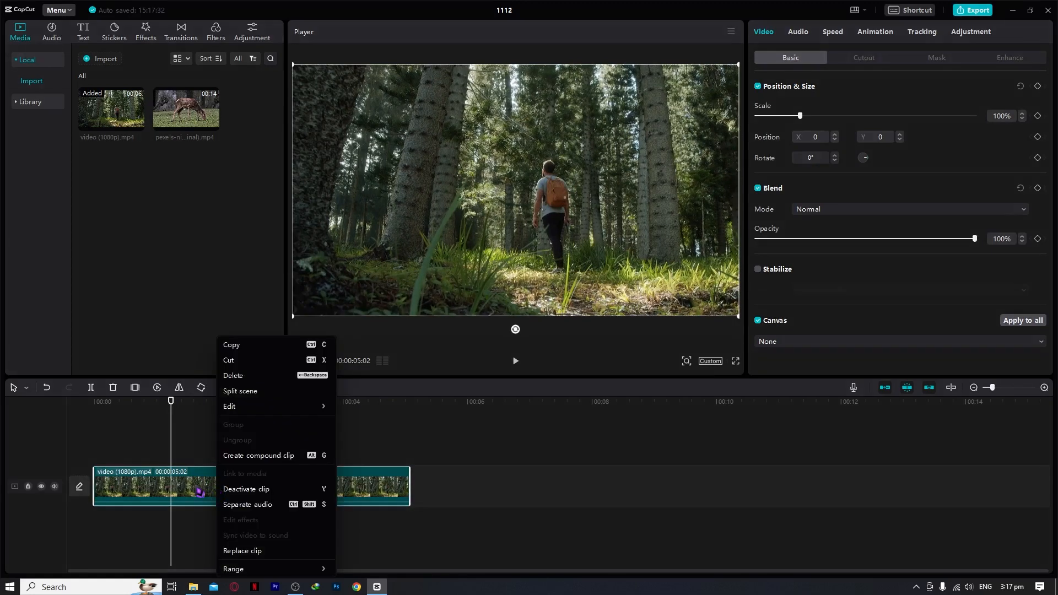
click(188, 489)
right_click(188, 489)
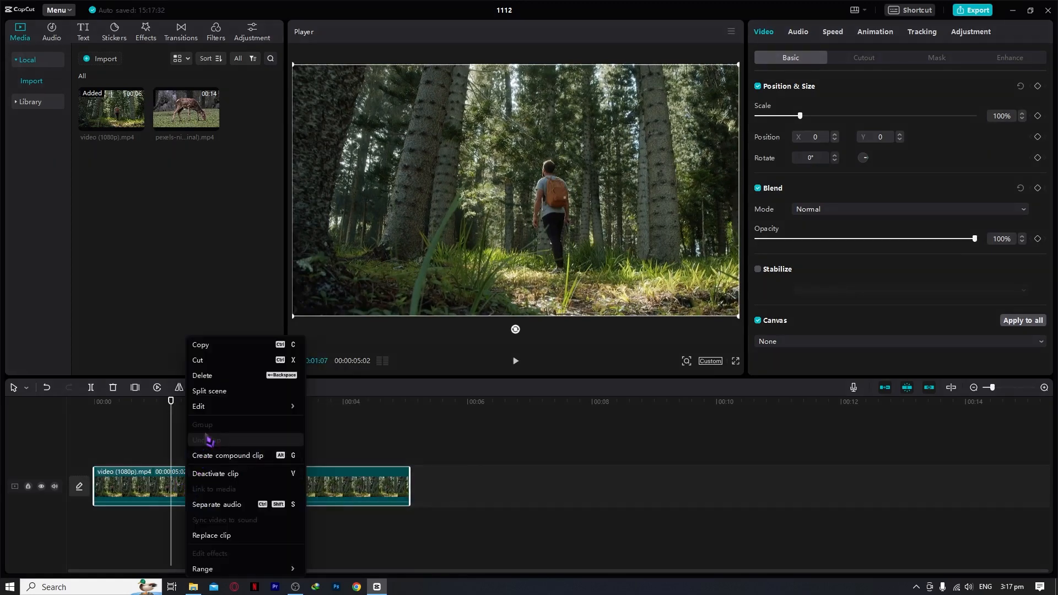
click(226, 347)
click(218, 450)
key(ctrl+v)
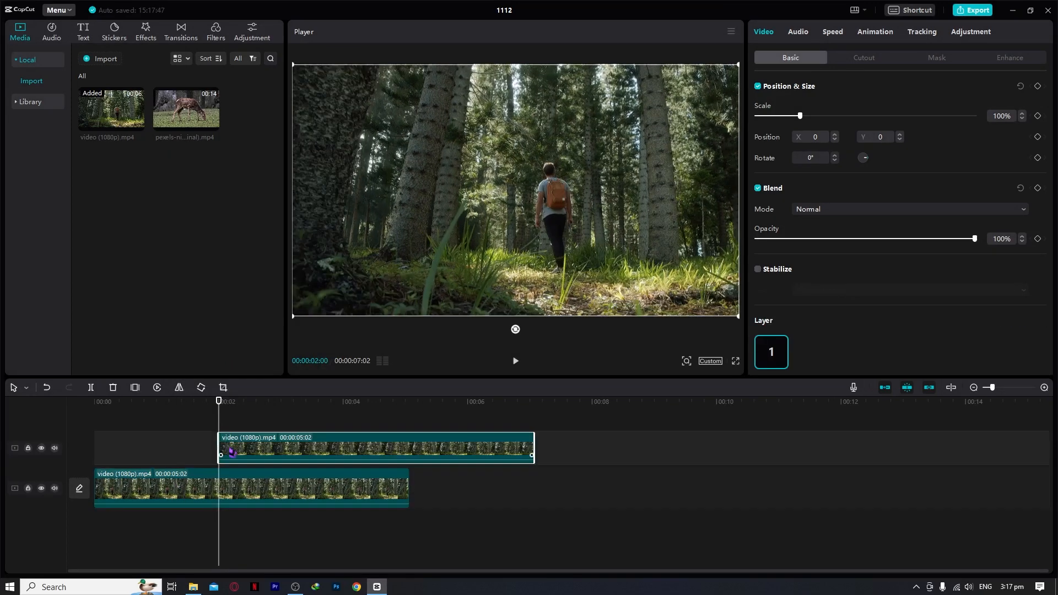
drag(267, 452, 143, 454)
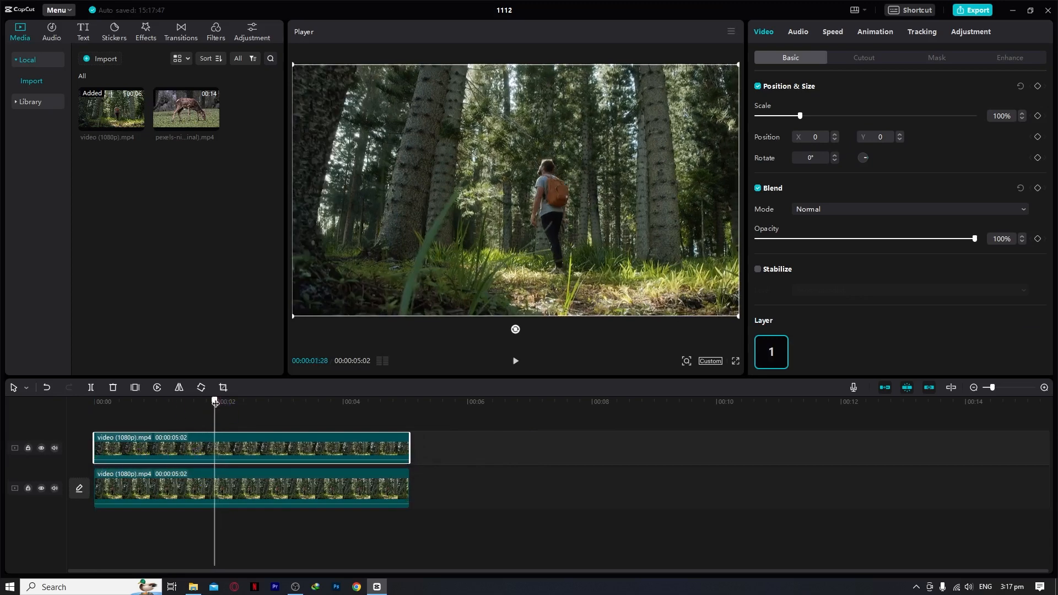
Step: Invert the upper clip's Brightness (Luma) curve, moving its start point to maximum and its end point to minimum
click(444, 462)
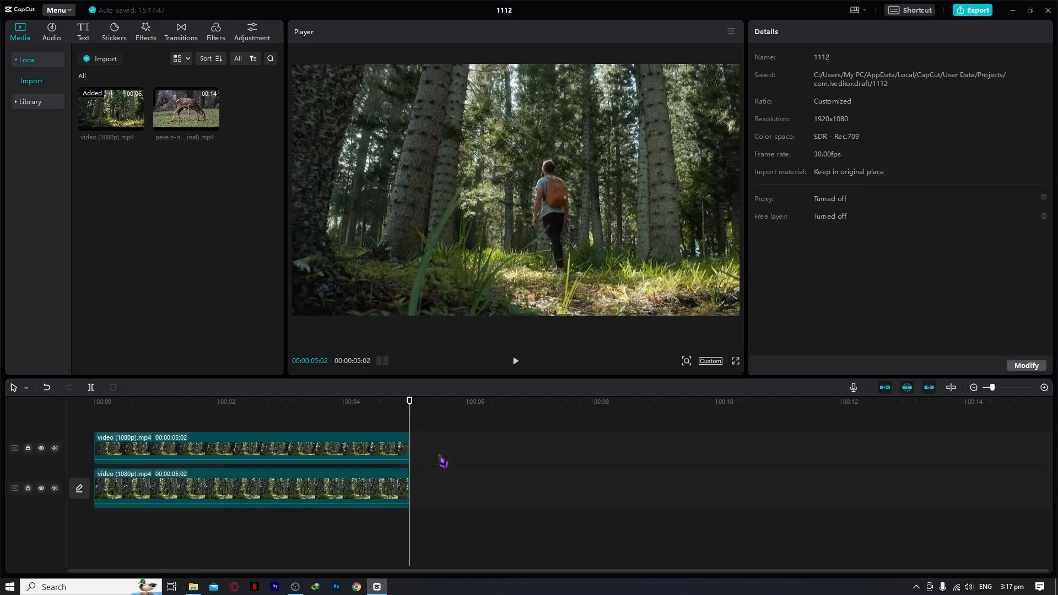
click(236, 404)
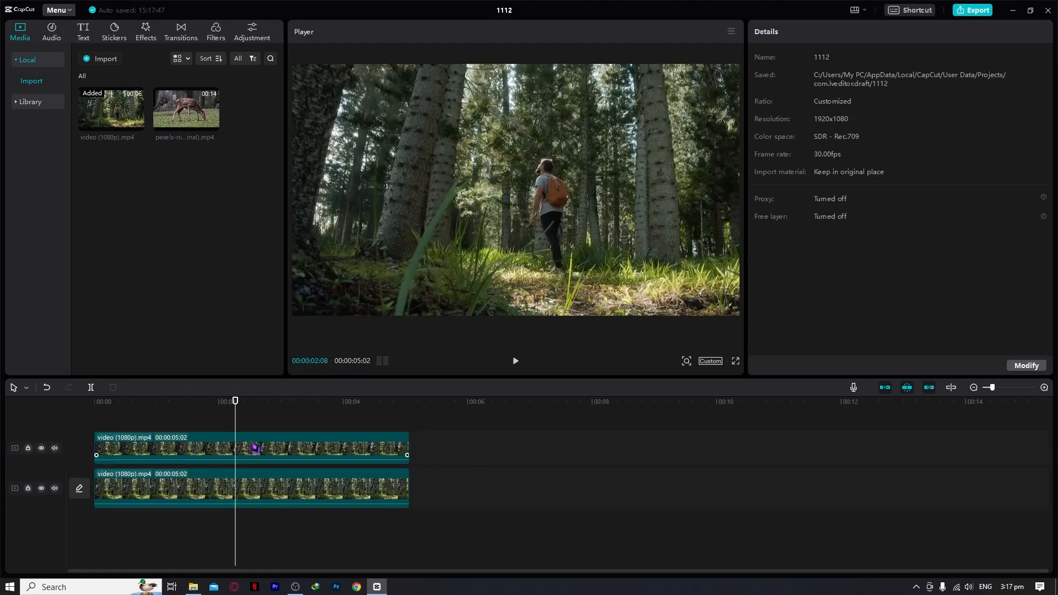
click(254, 449)
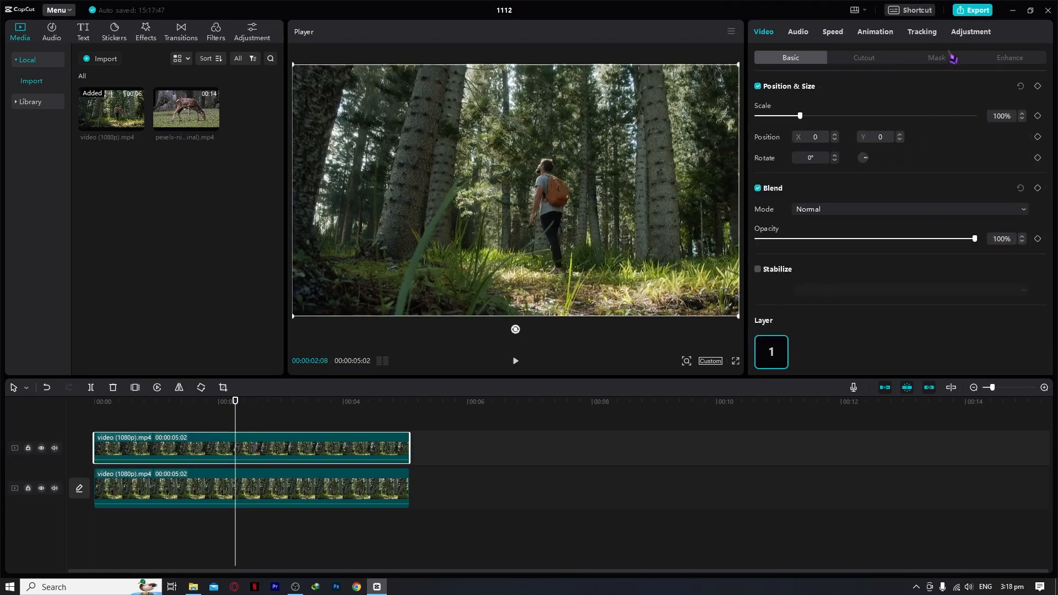
click(971, 33)
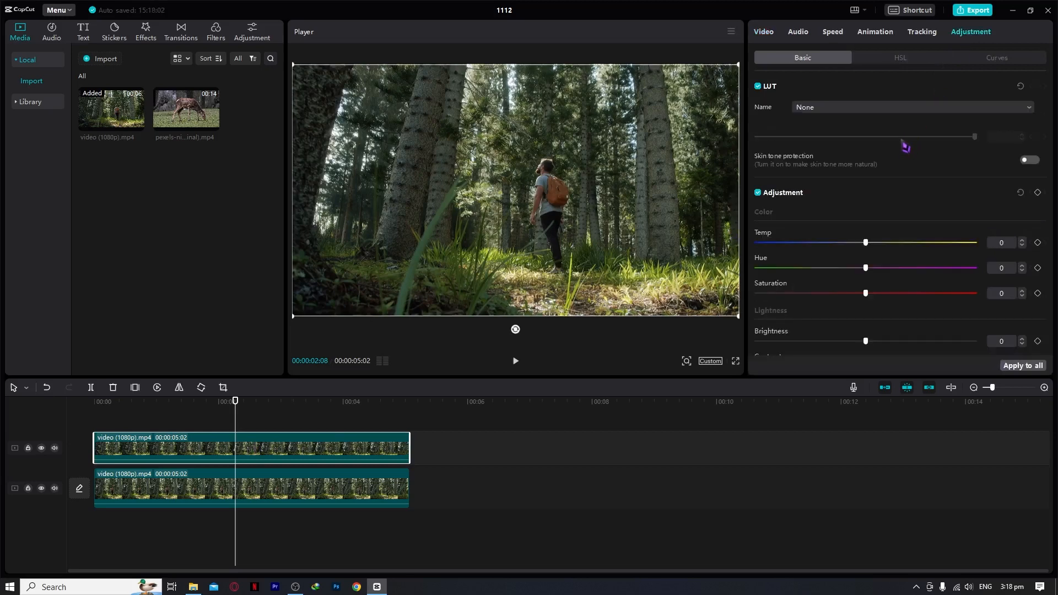
click(905, 59)
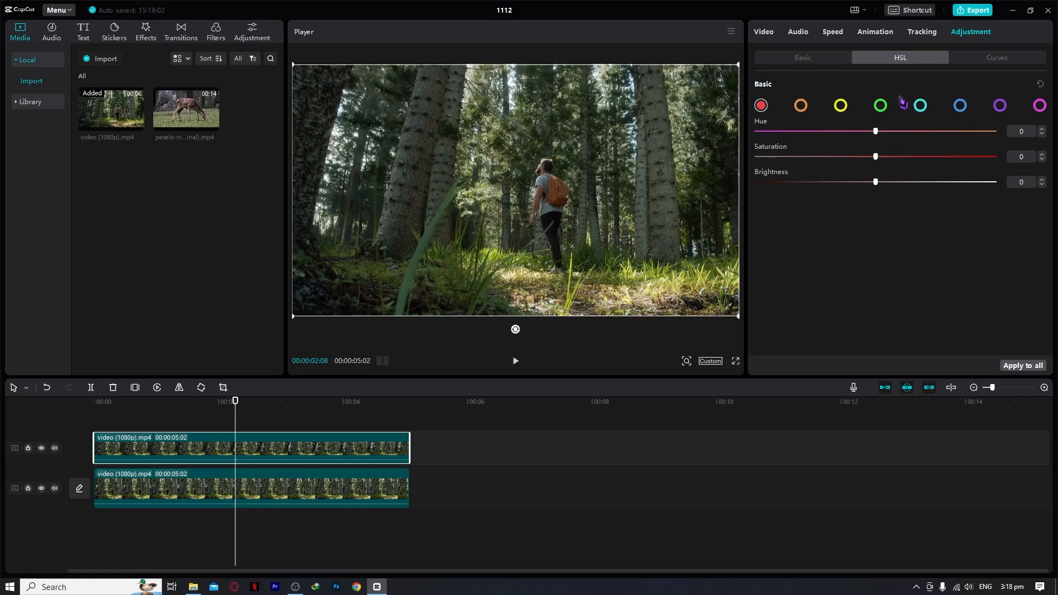
click(981, 60)
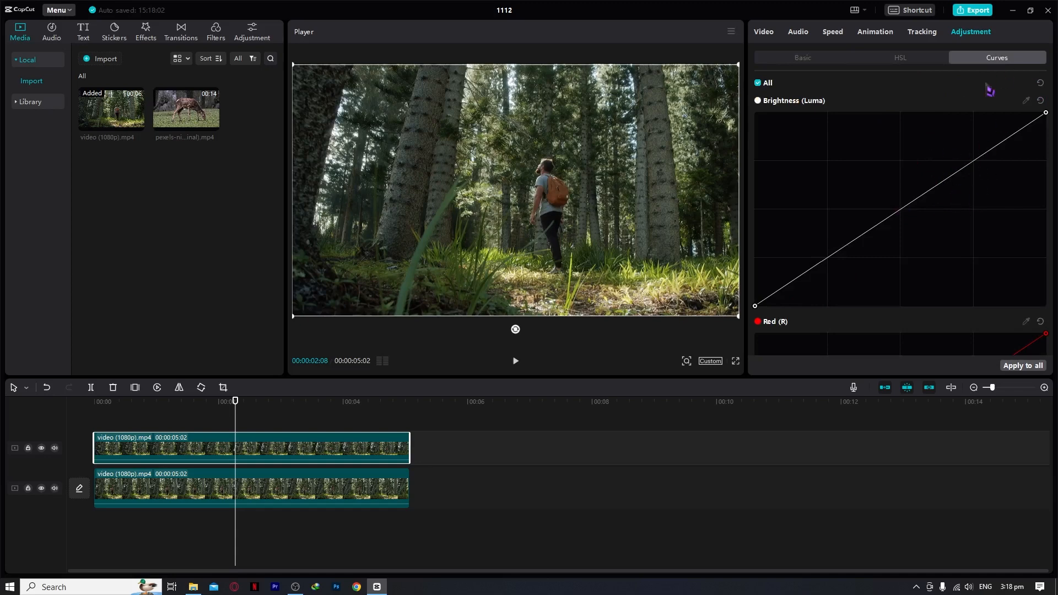
drag(755, 306, 735, 106)
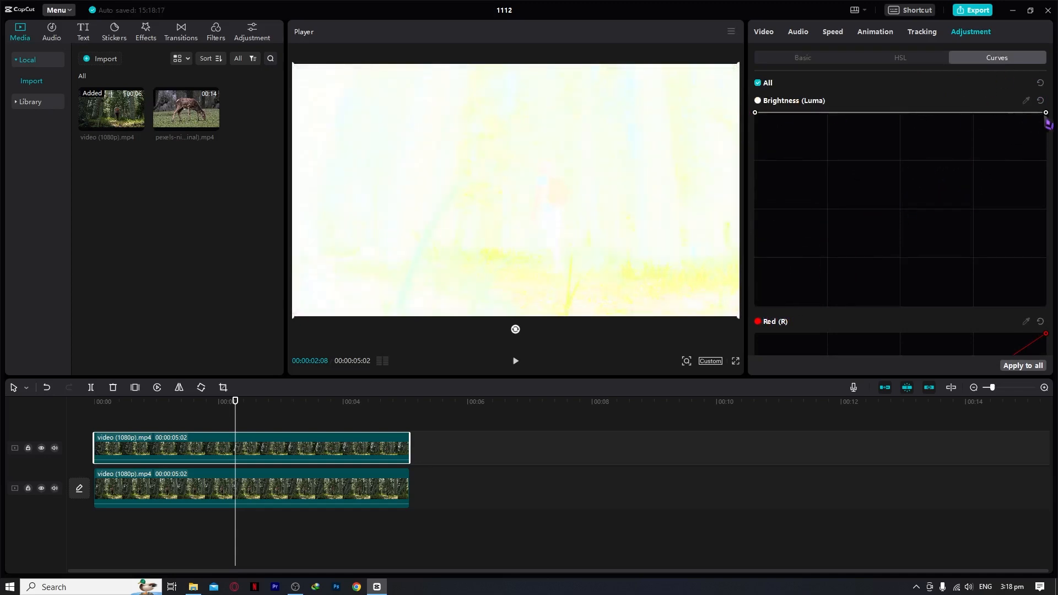
drag(1046, 114, 1047, 306)
Step: Invert the upper clip's Red curve by raising its start point to maximum and lowering its end point to minimum
scroll(897, 316, down, 1)
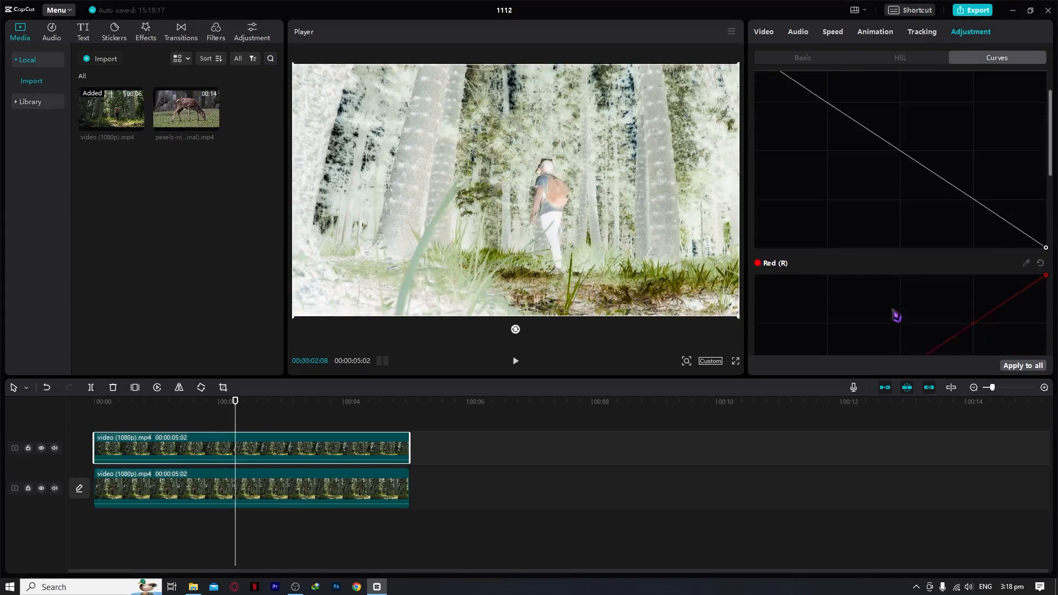
scroll(897, 316, down, 8)
scroll(886, 302, up, 10)
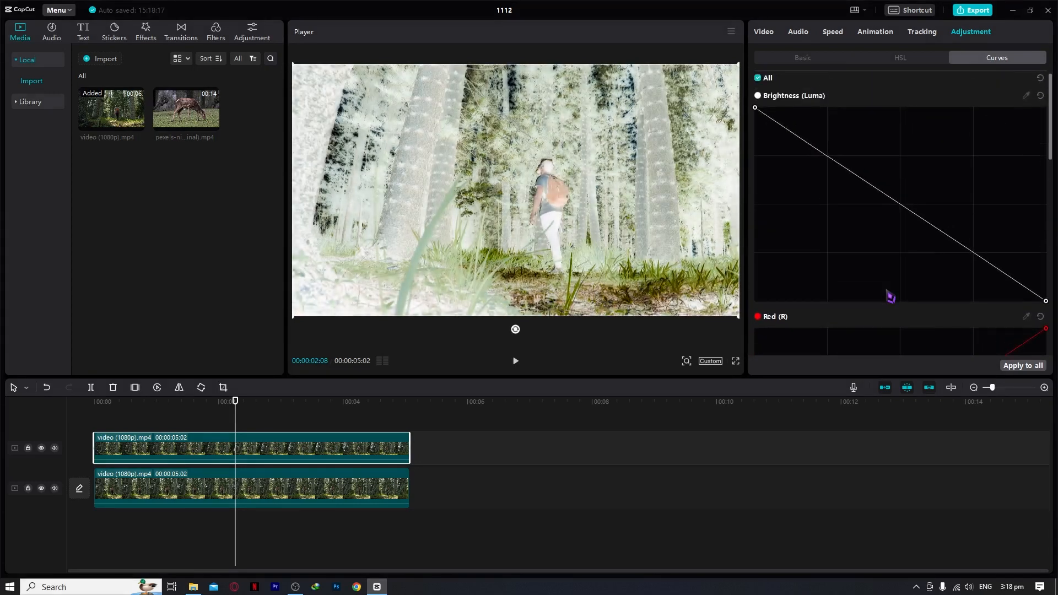
scroll(890, 296, down, 4)
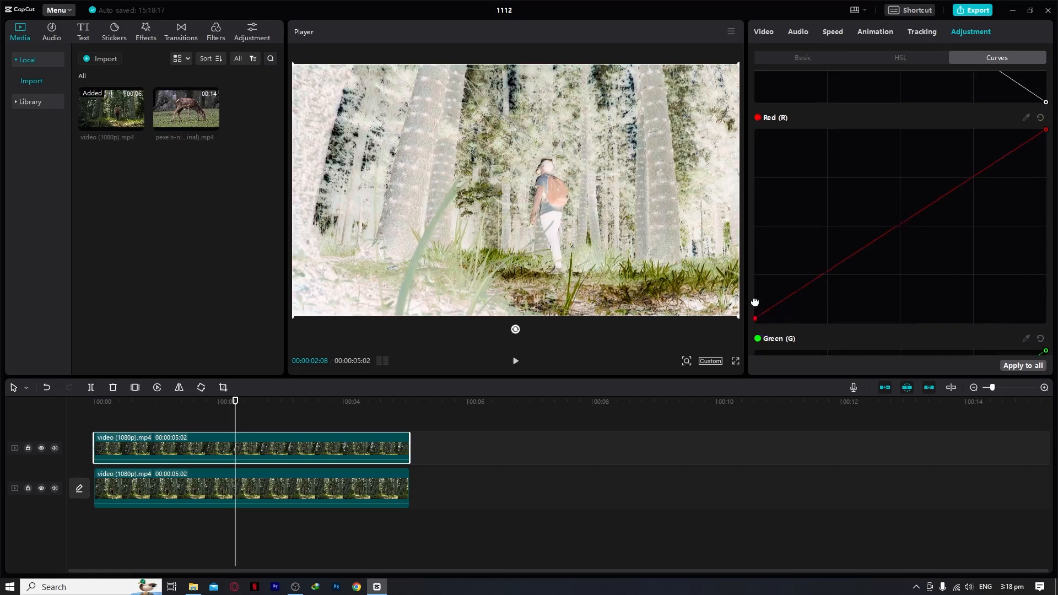
drag(755, 303, 737, 135)
drag(1044, 132, 1055, 329)
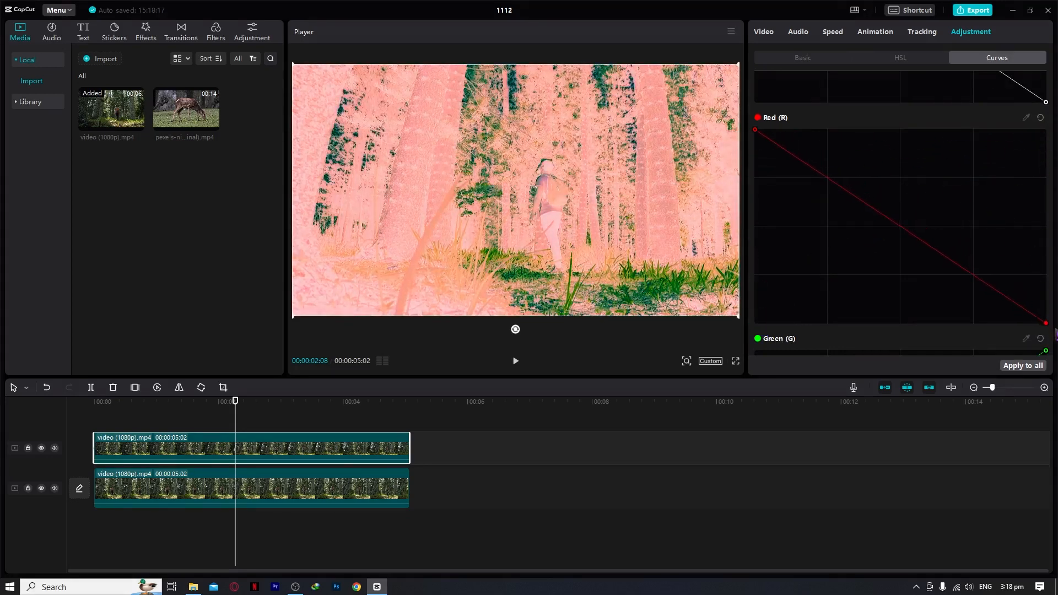
Step: Invert the upper clip's Green curve by raising its start point to maximum and lowering its end point to minimum
scroll(959, 321, down, 5)
scroll(978, 283, up, 1)
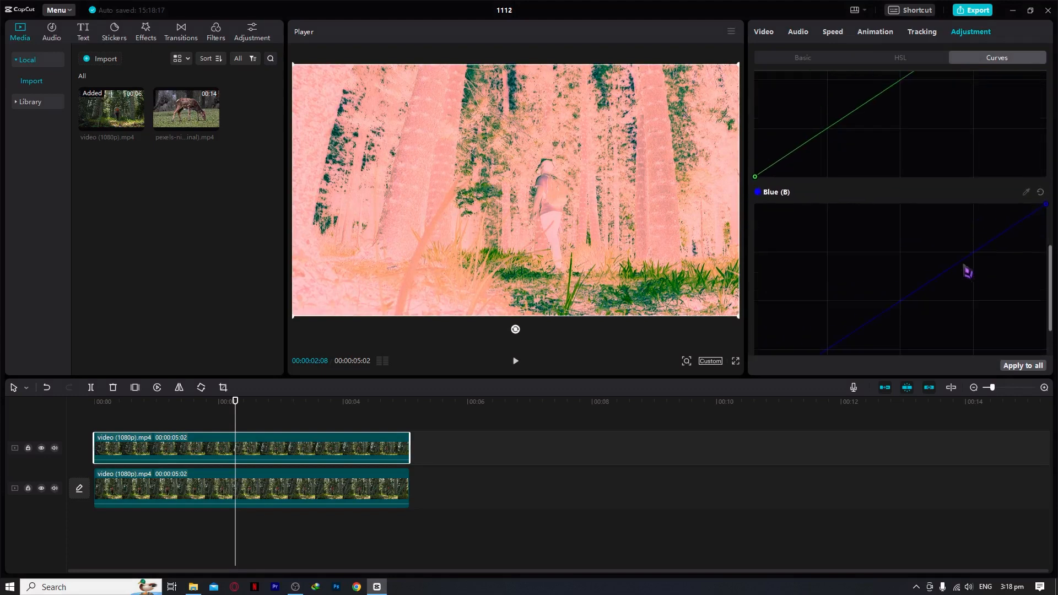
scroll(968, 271, up, 2)
drag(757, 269, 743, 69)
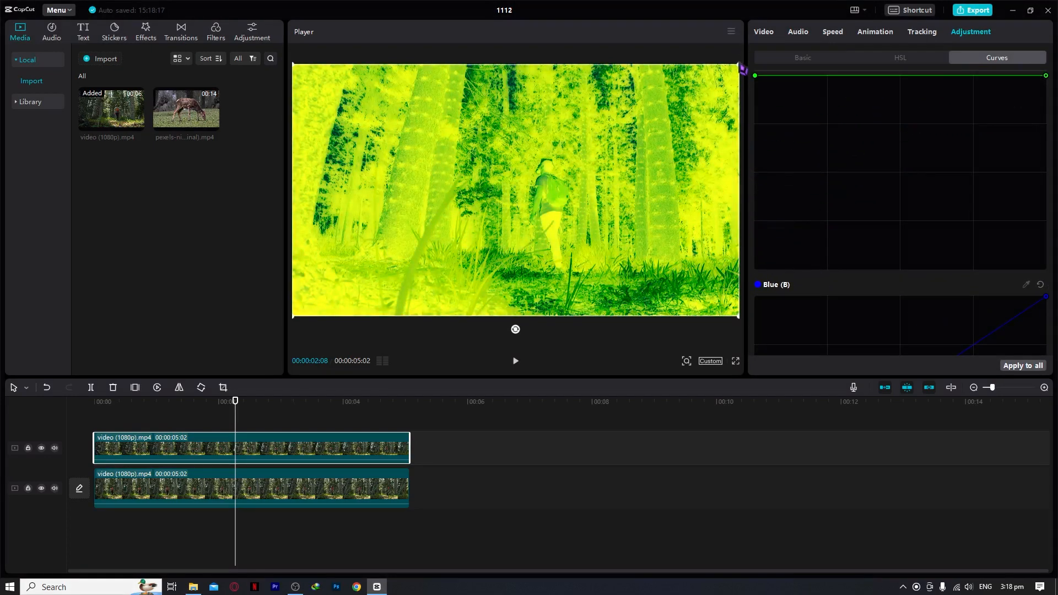
drag(1044, 76, 1054, 284)
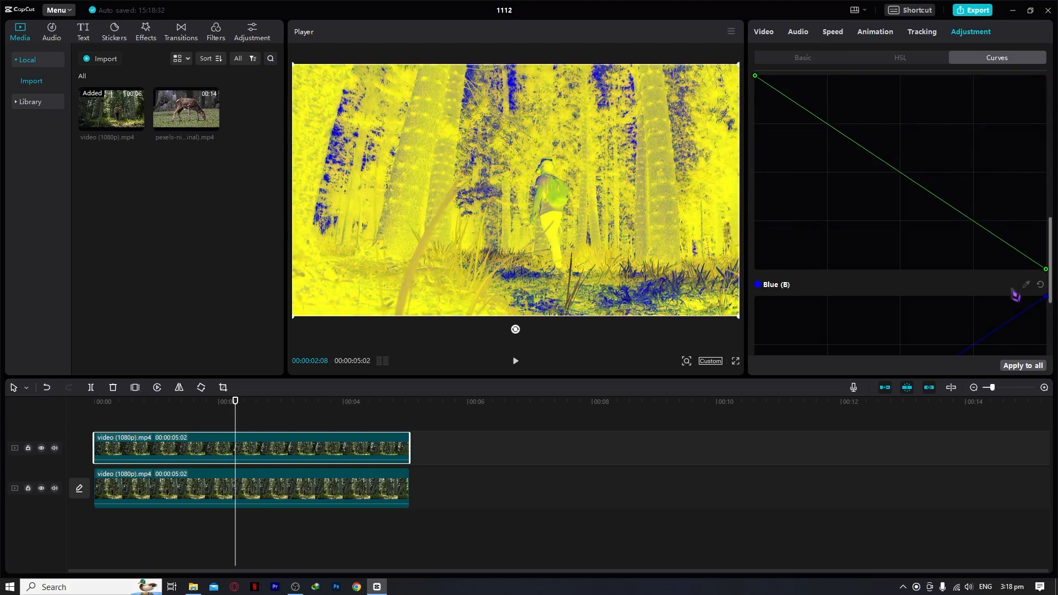
Step: Invert the upper clip's Blue curve by raising its start point to maximum and lowering its end point to minimum
scroll(1007, 294, down, 3)
drag(754, 318, 740, 121)
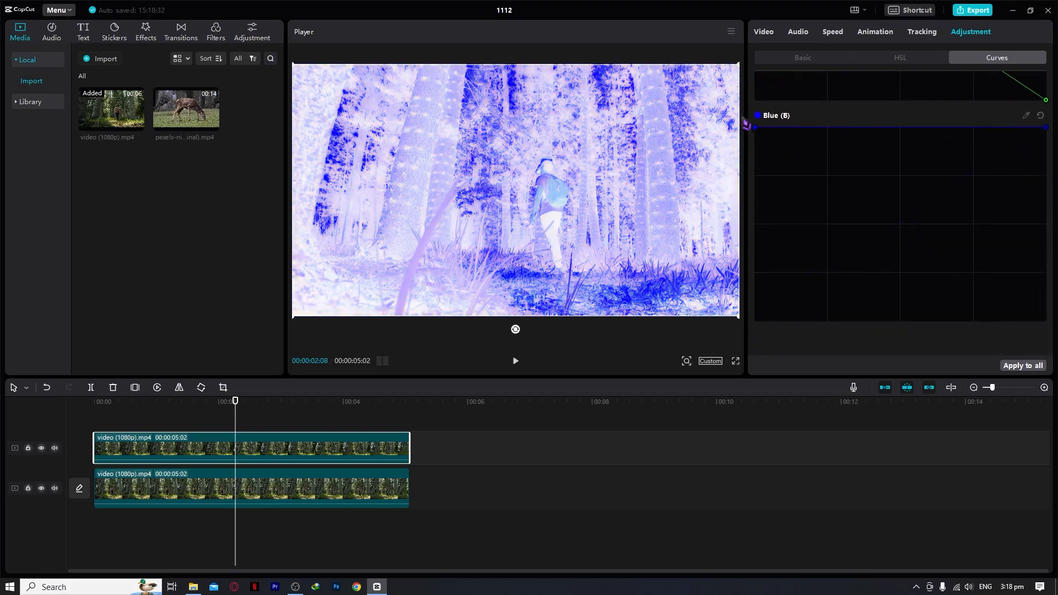
drag(1045, 129, 1056, 291)
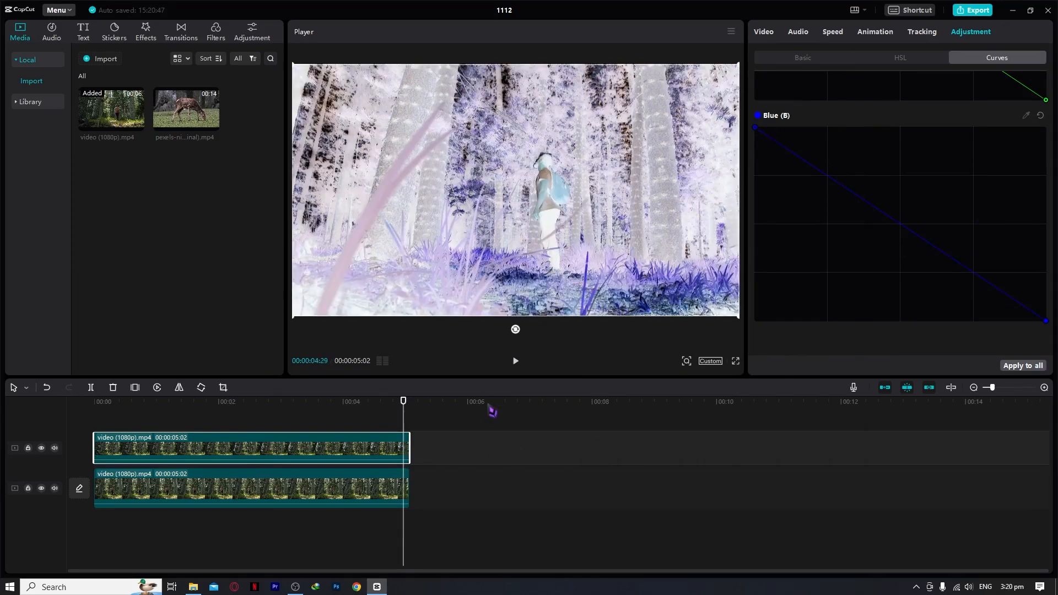
Step: Add the Lens video effect Blur above both clips and extend it to match their full length
click(147, 32)
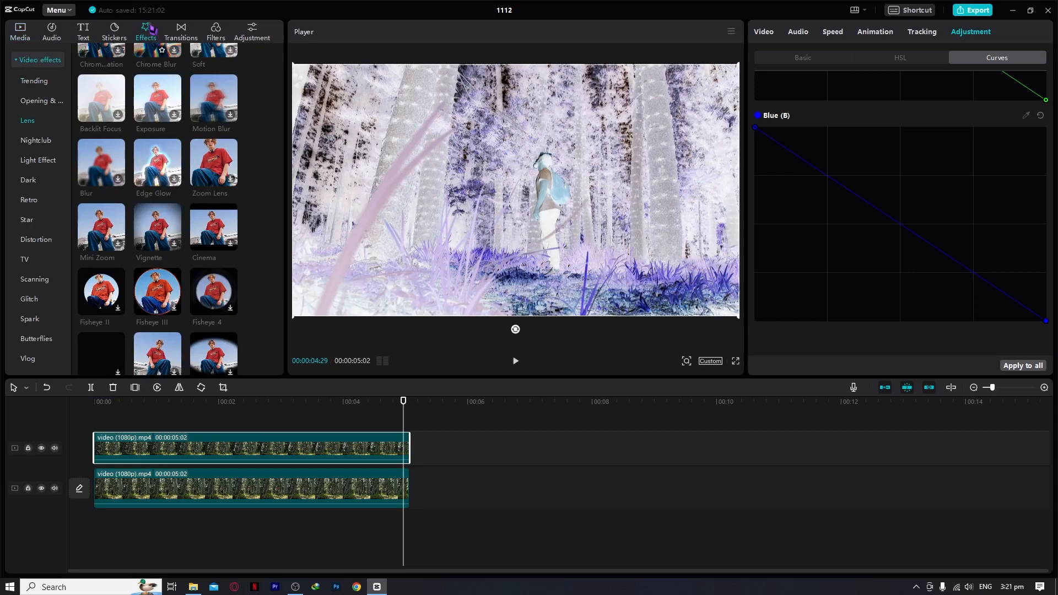
click(25, 121)
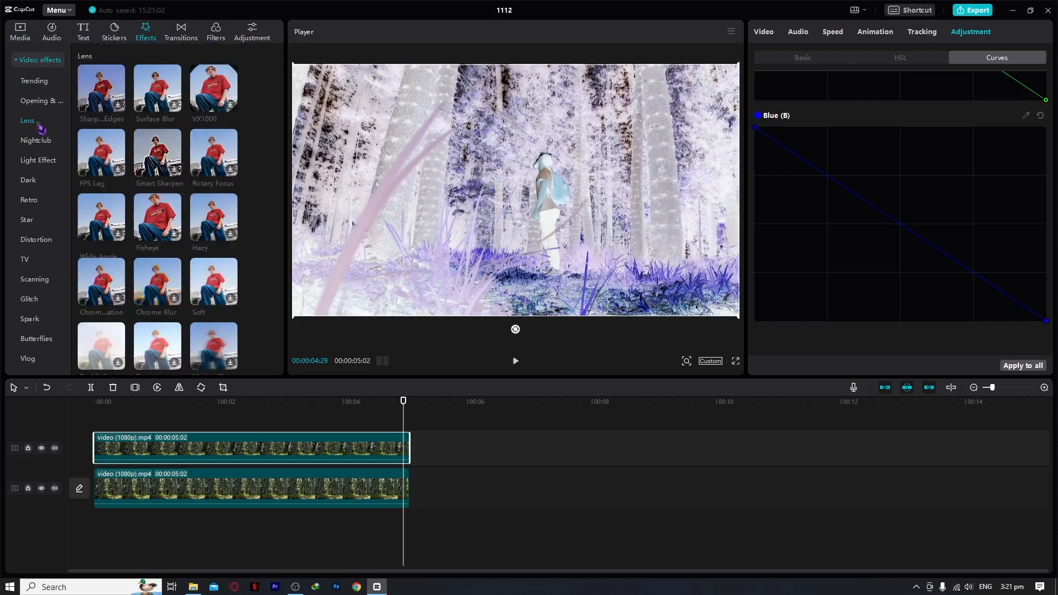
scroll(157, 149, down, 3)
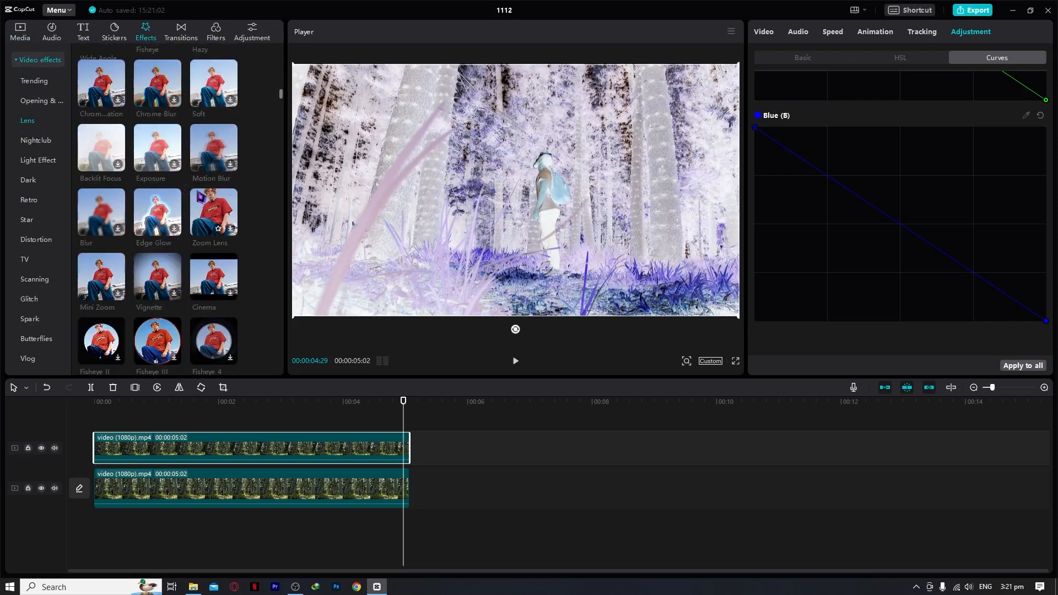
scroll(199, 194, down, 1)
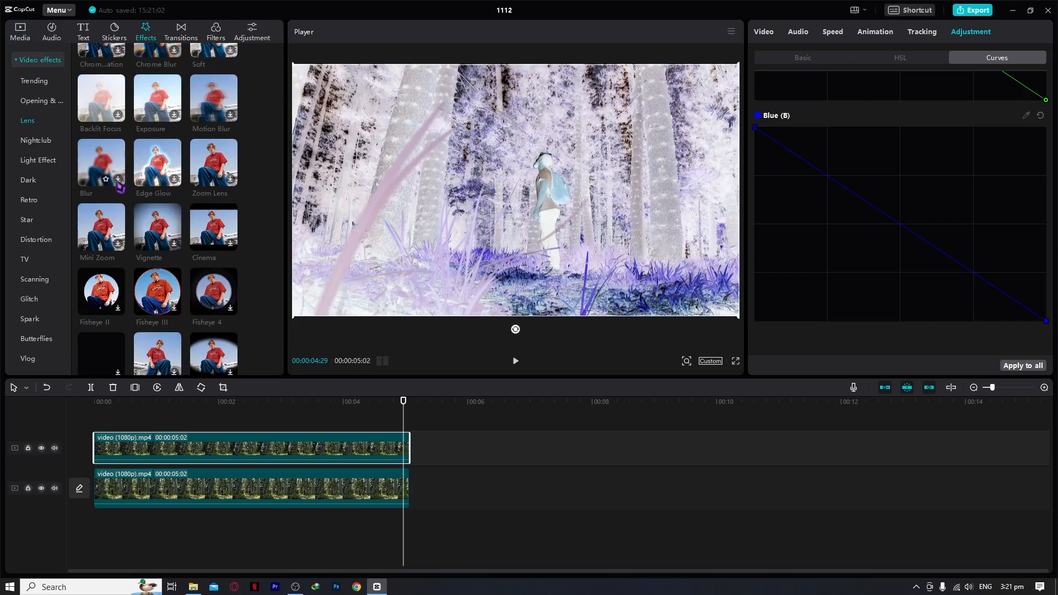
click(118, 187)
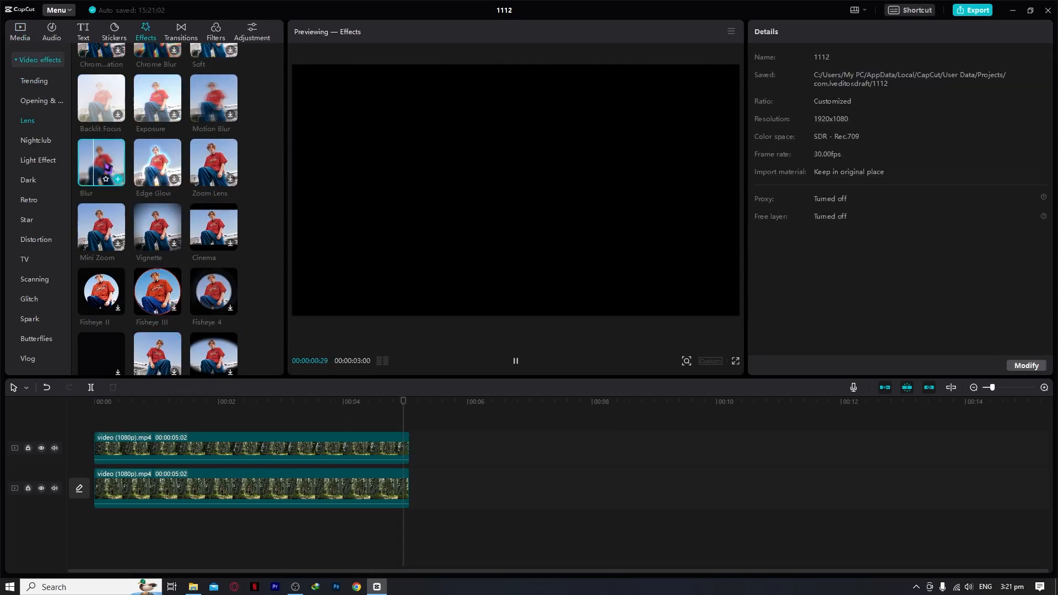
drag(97, 162, 110, 428)
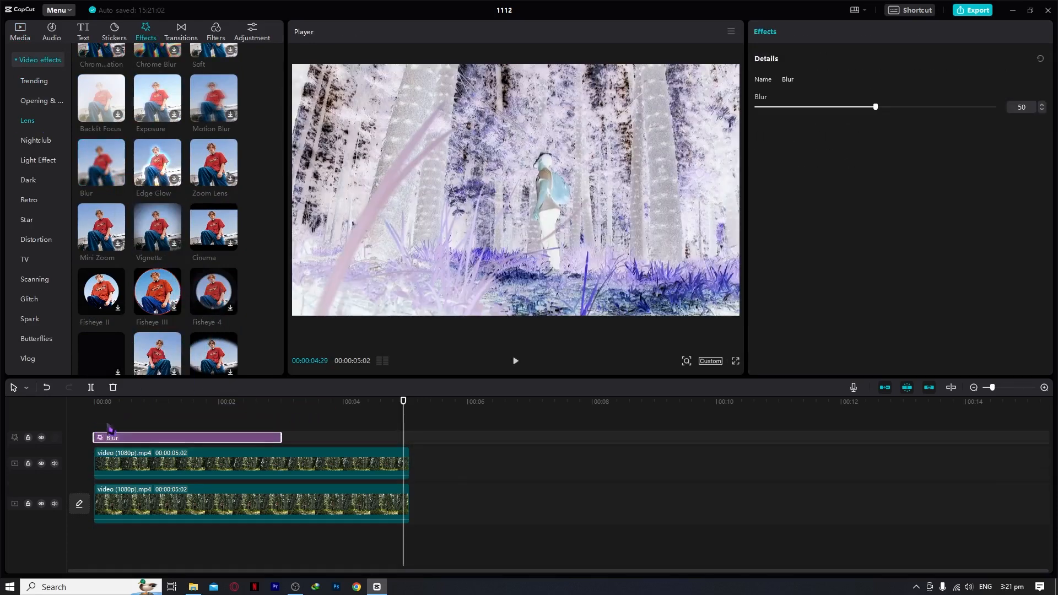
drag(281, 438, 410, 453)
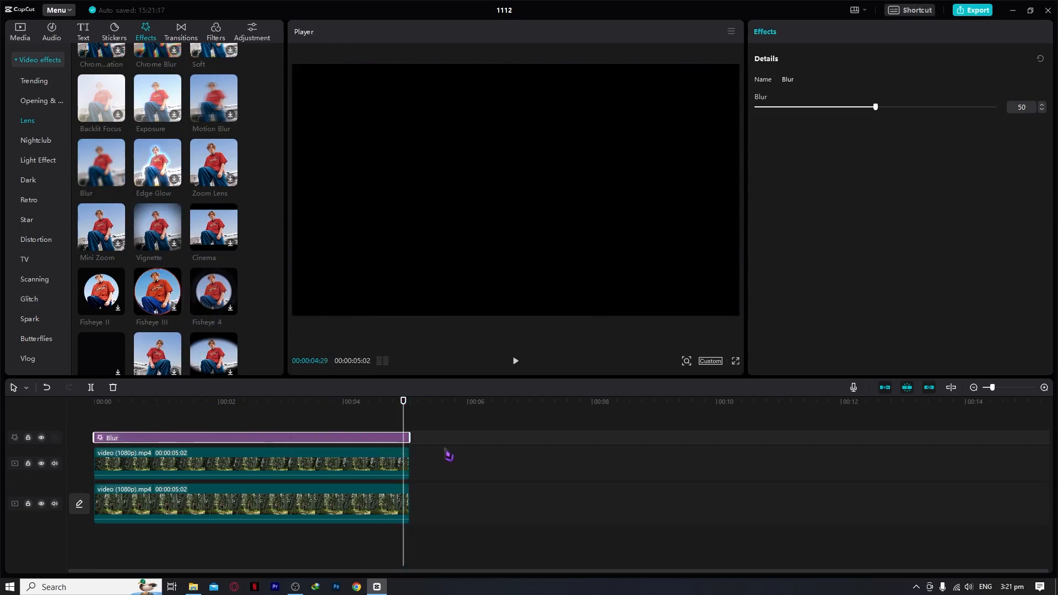
Step: Set the Blur effect's strength to 30
click(374, 401)
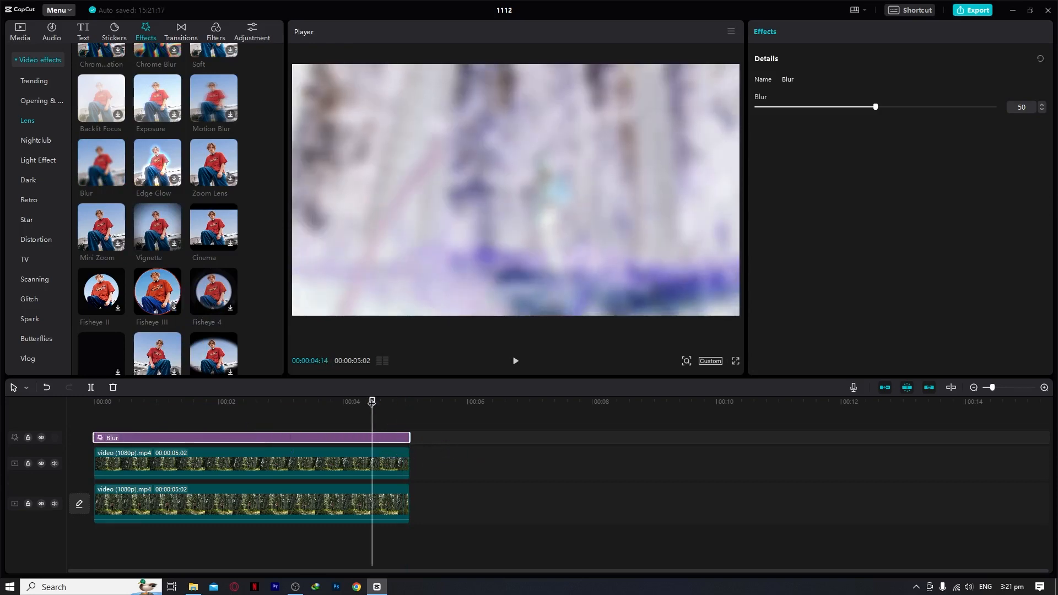
click(278, 407)
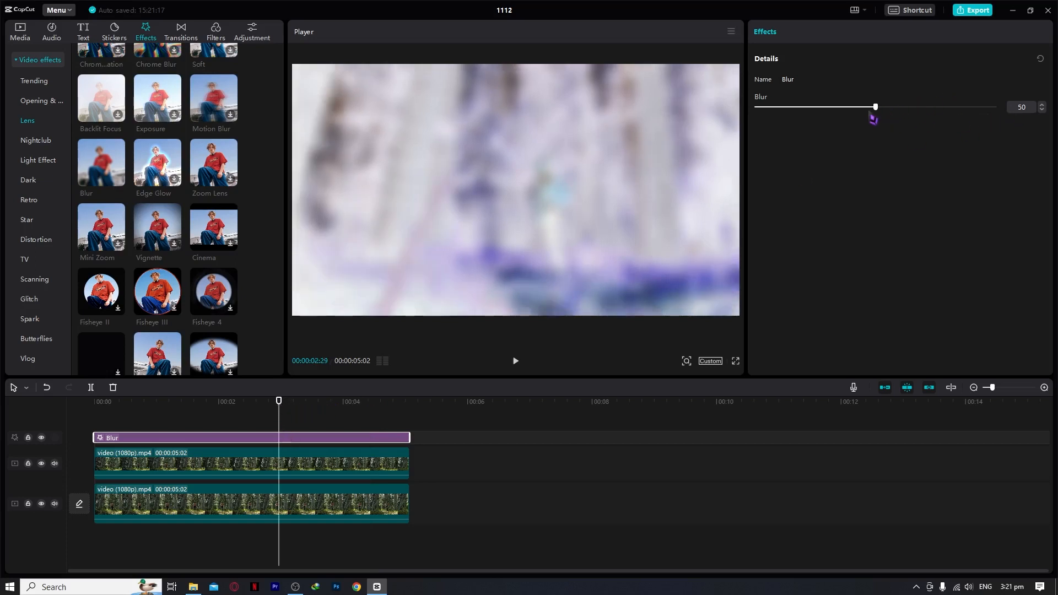
drag(879, 114, 829, 119)
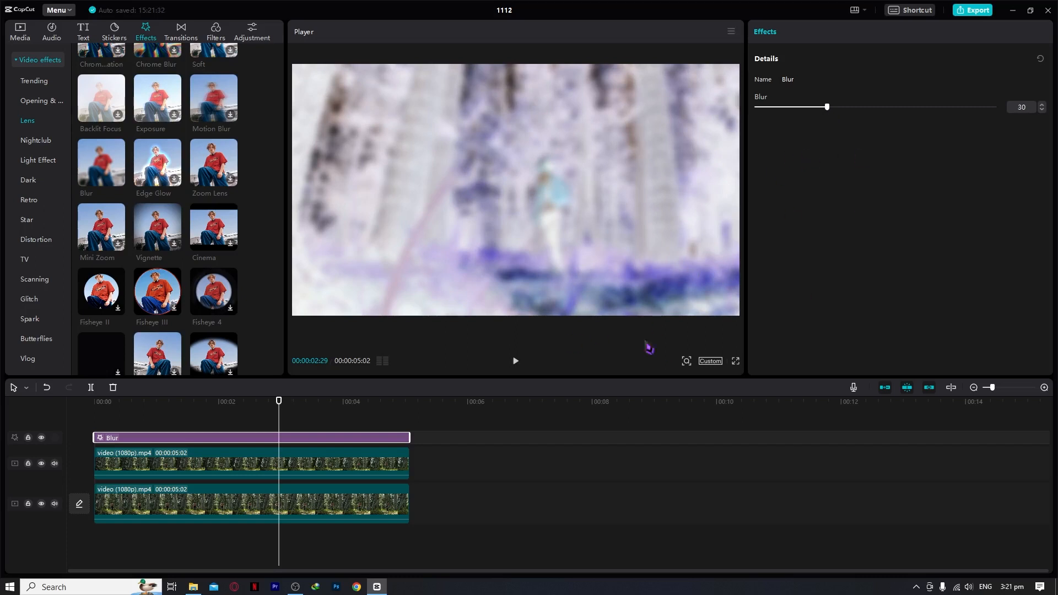
click(494, 478)
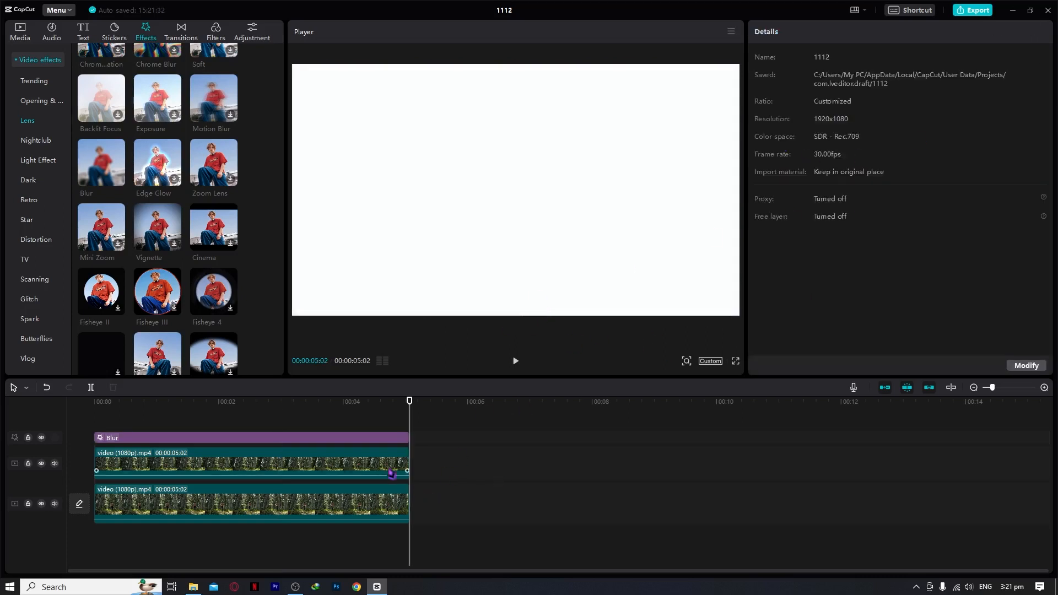
click(292, 403)
click(295, 438)
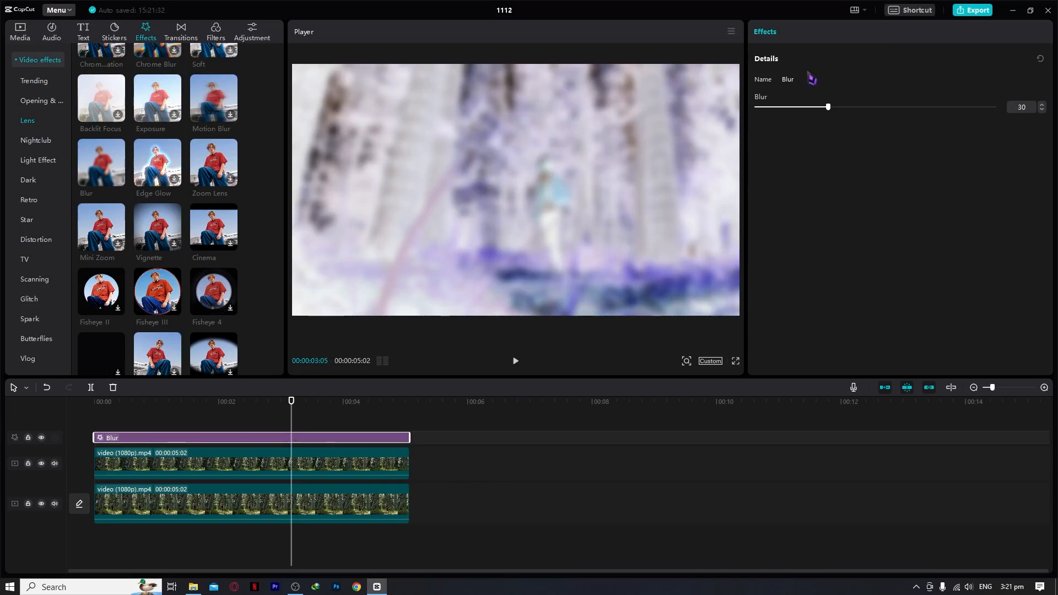
drag(453, 428, 485, 455)
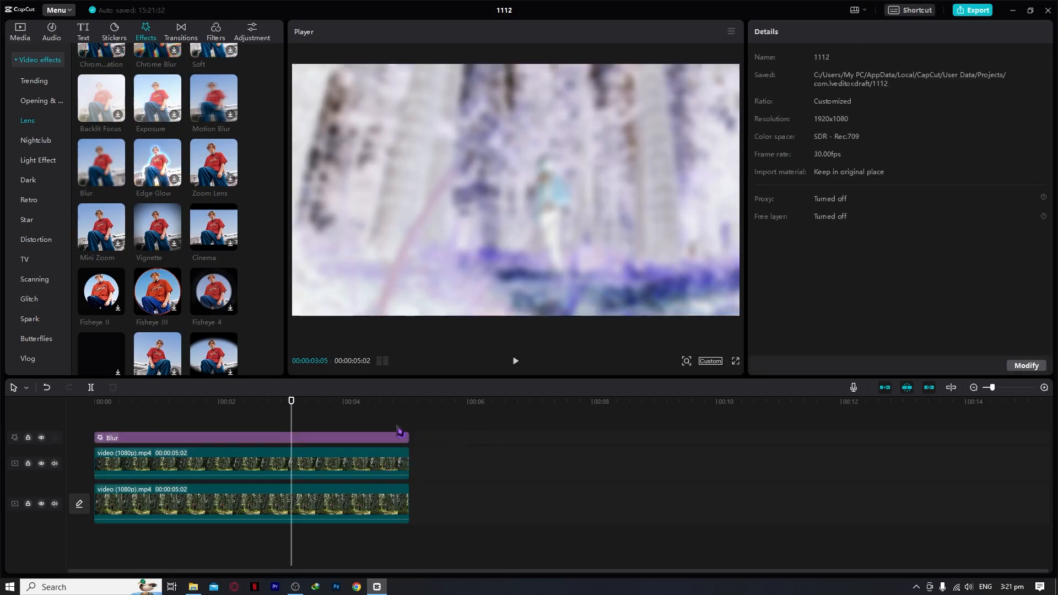
Step: Combine the Blur effect and the upper inverted clip into one compound clip
drag(369, 420, 297, 479)
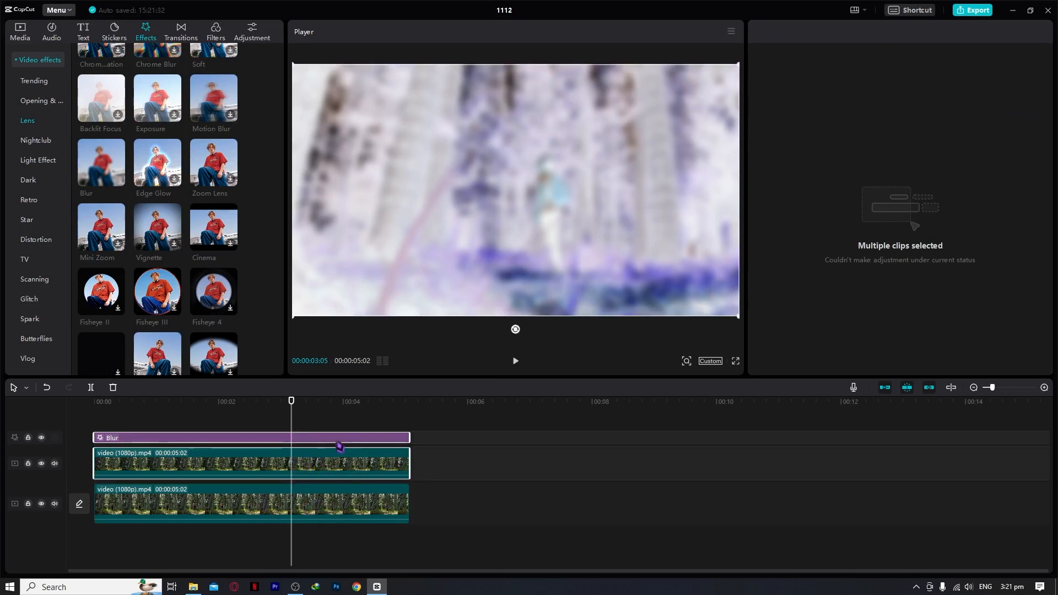
right_click(314, 465)
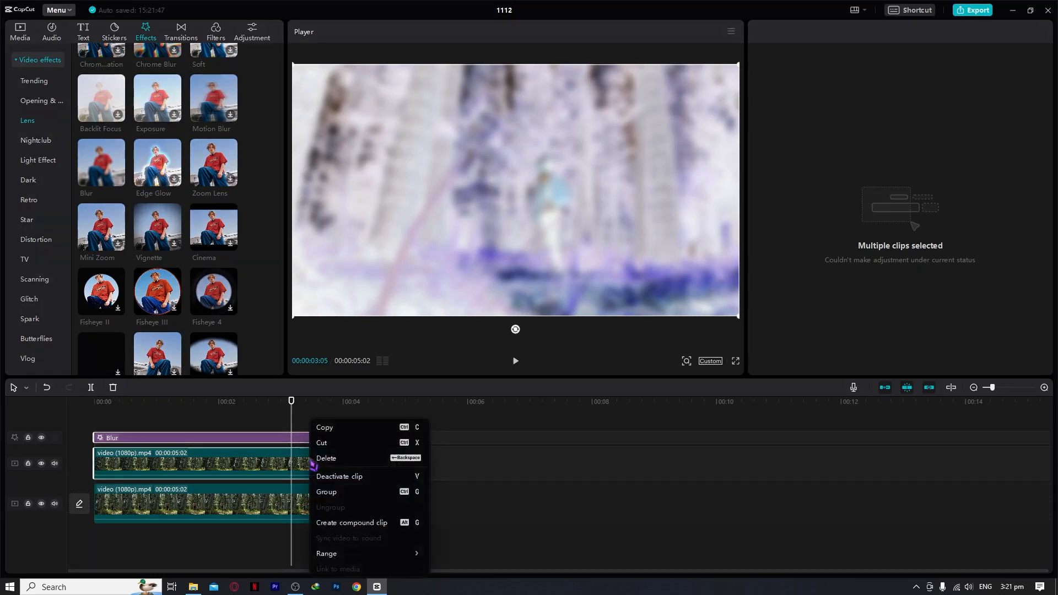
click(353, 523)
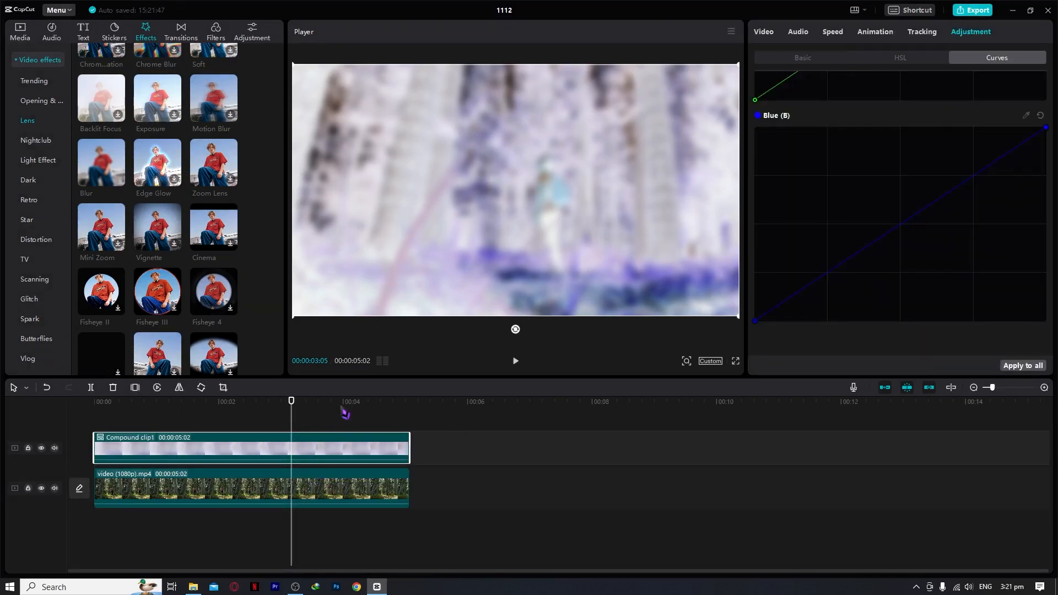
Step: Set the compound clip's blend mode to Linear burn and its opacity to 39%
click(772, 34)
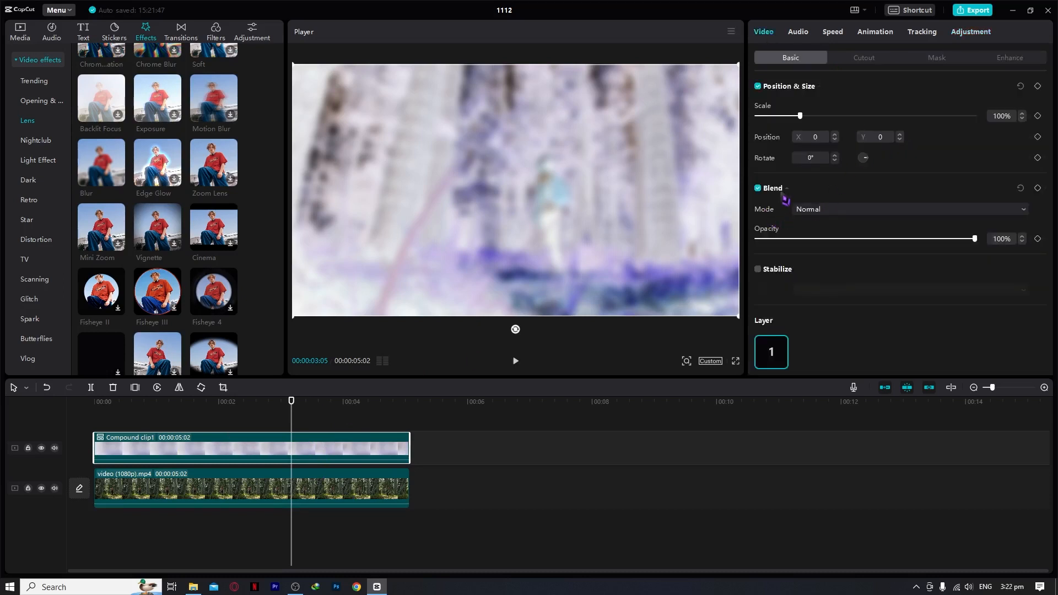
click(827, 214)
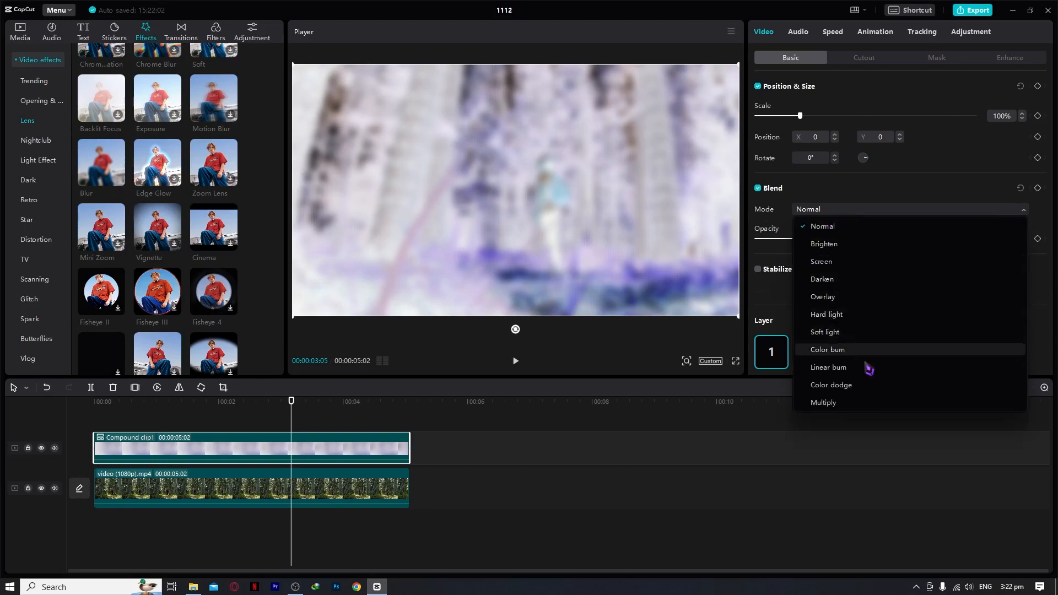
click(833, 369)
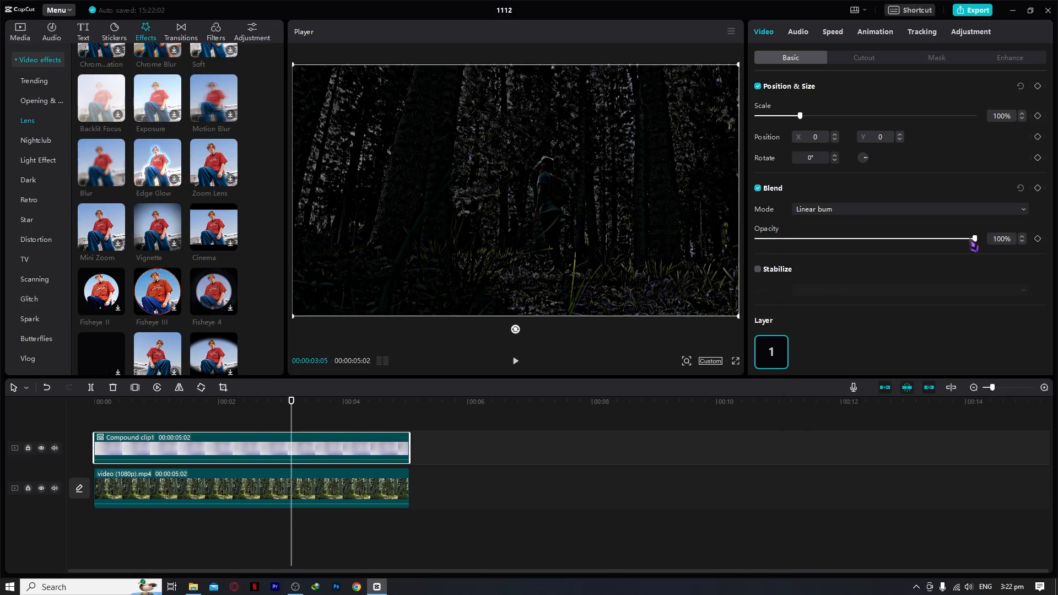
drag(976, 239, 850, 257)
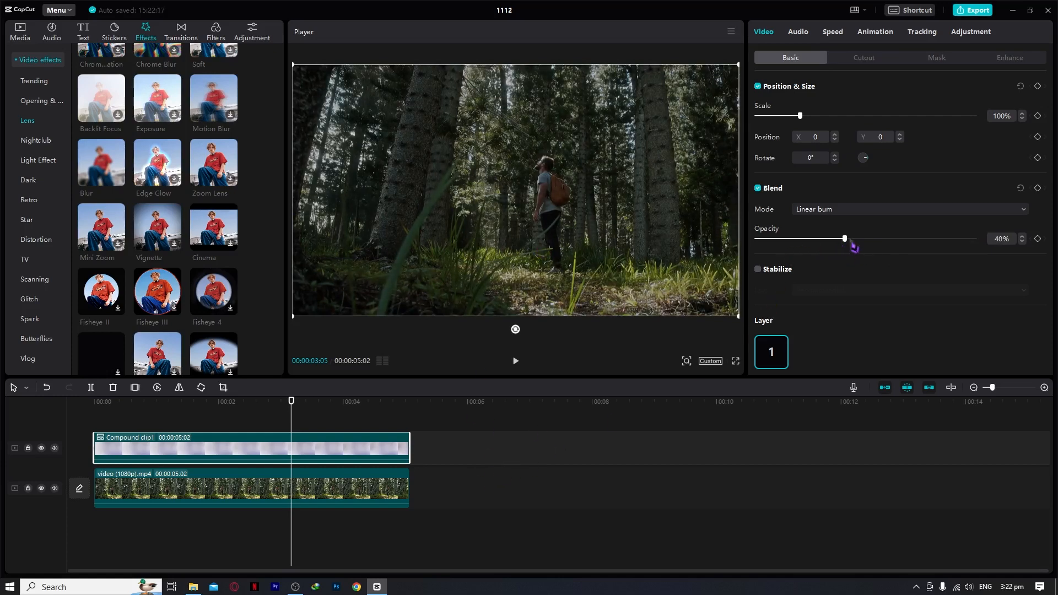
mouse_move(854, 247)
mouse_down()
mouse_move(844, 248)
mouse_move(869, 243)
mouse_move(854, 244)
mouse_up()
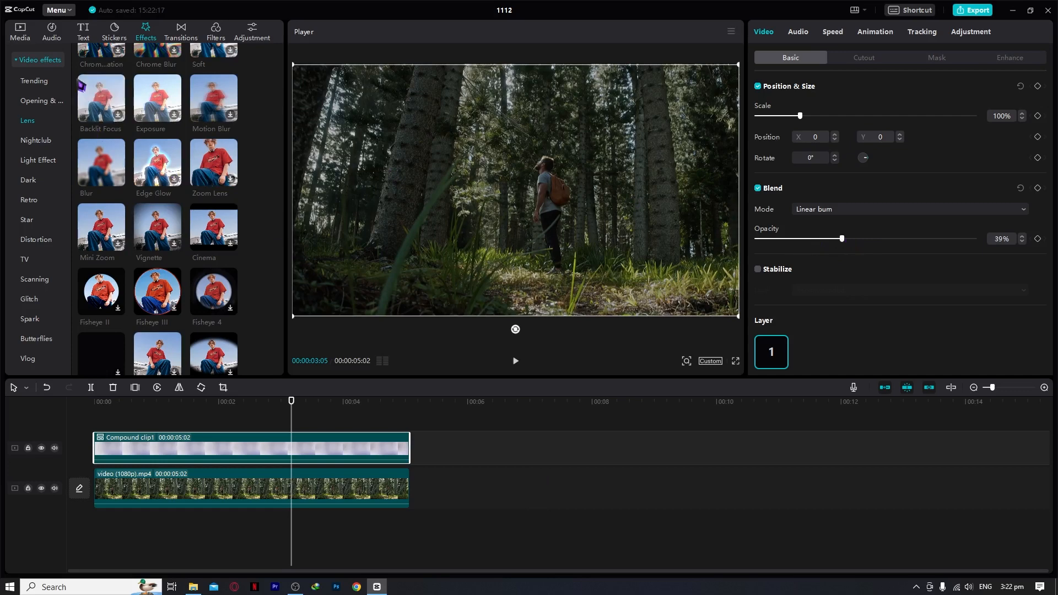
Step: Add the white B&W library clip on a track above the compound clip and extend it to match the clips' full length
scroll(88, 99, up, 3)
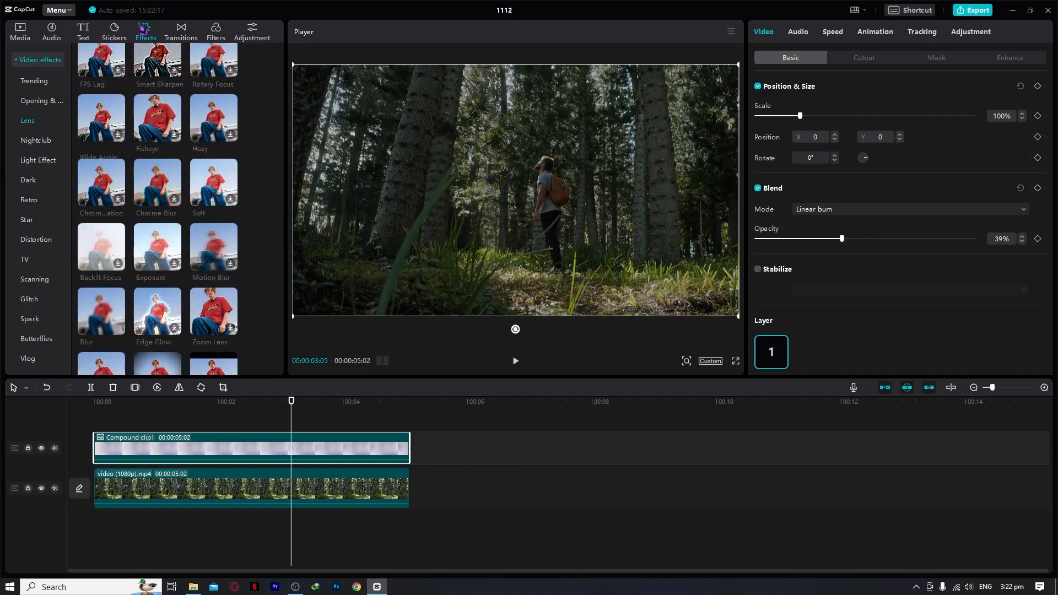
click(21, 34)
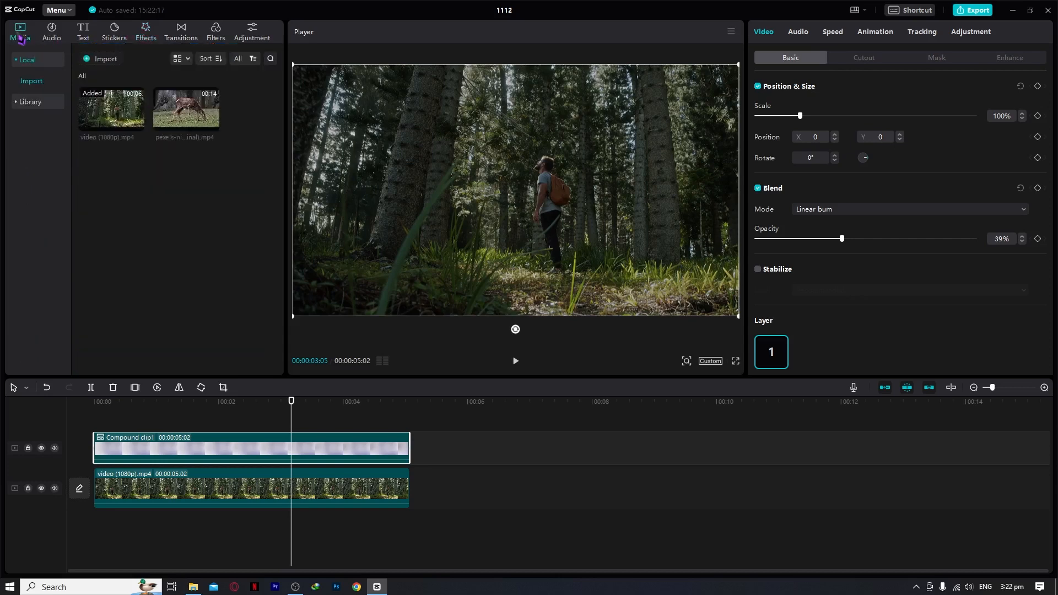
click(31, 102)
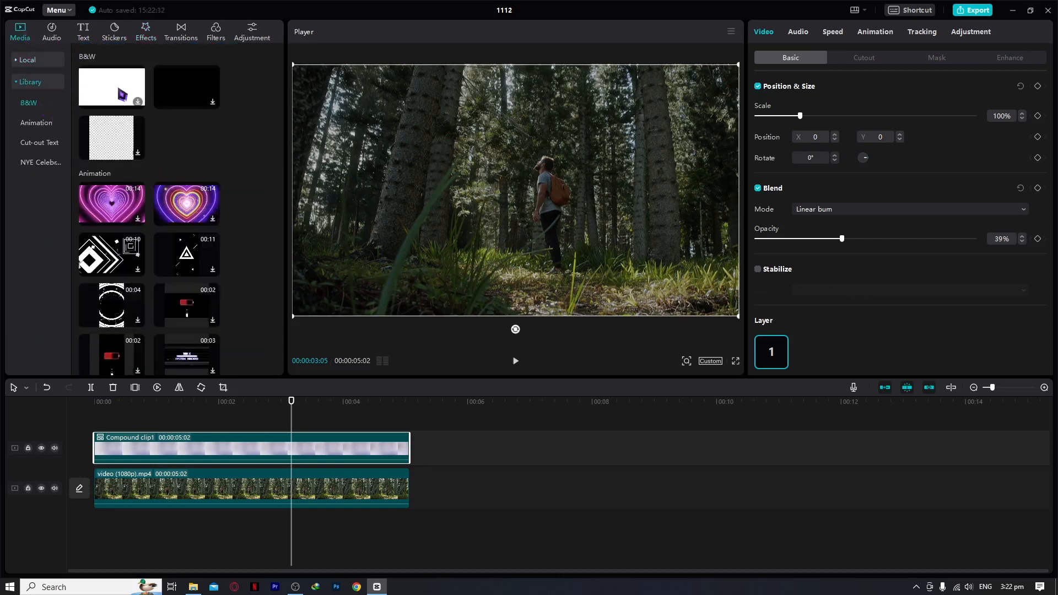
click(116, 88)
drag(115, 88, 102, 419)
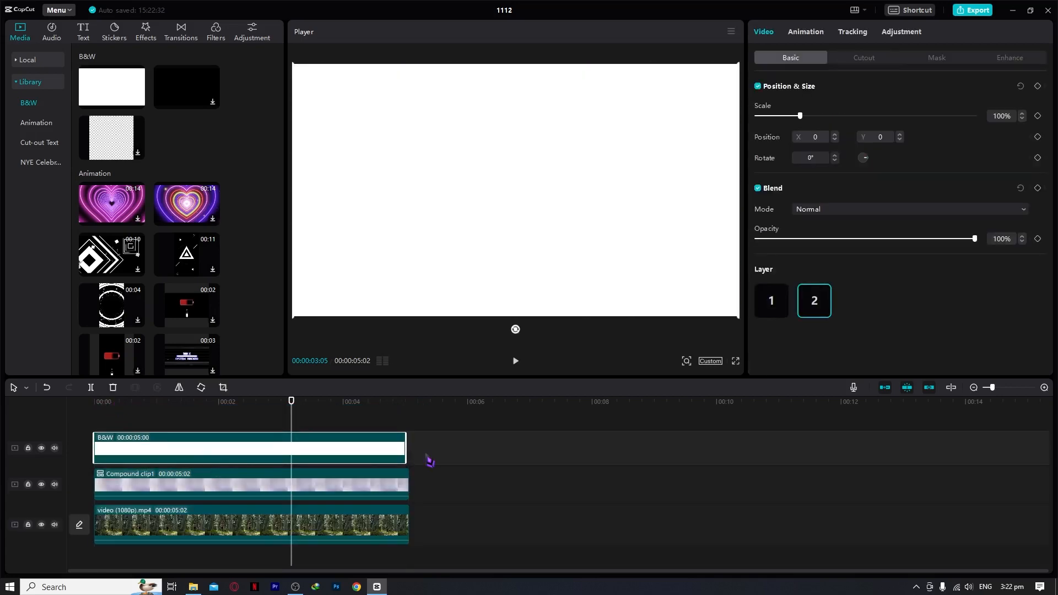
drag(408, 447, 411, 446)
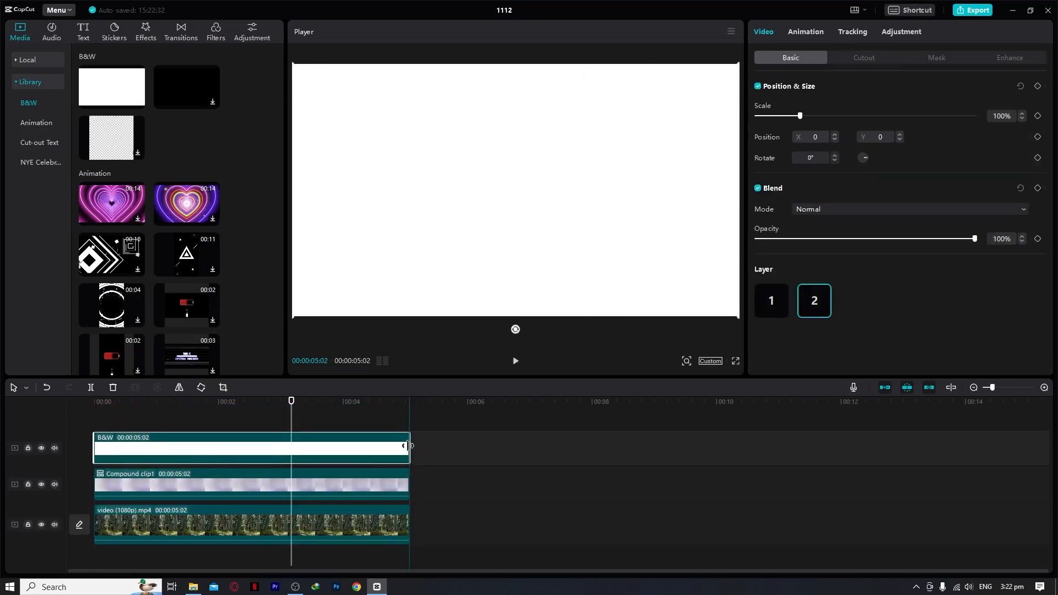
Step: Move the playhead to about two seconds and lower the white clip's opacity to 7%
click(354, 405)
click(229, 402)
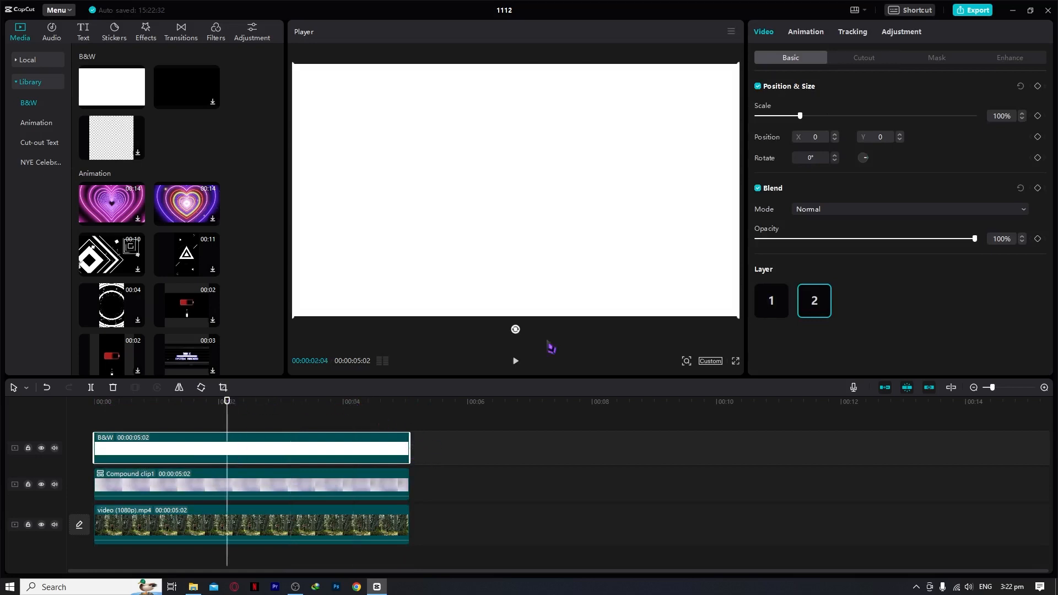
drag(975, 239, 792, 251)
drag(774, 251, 775, 252)
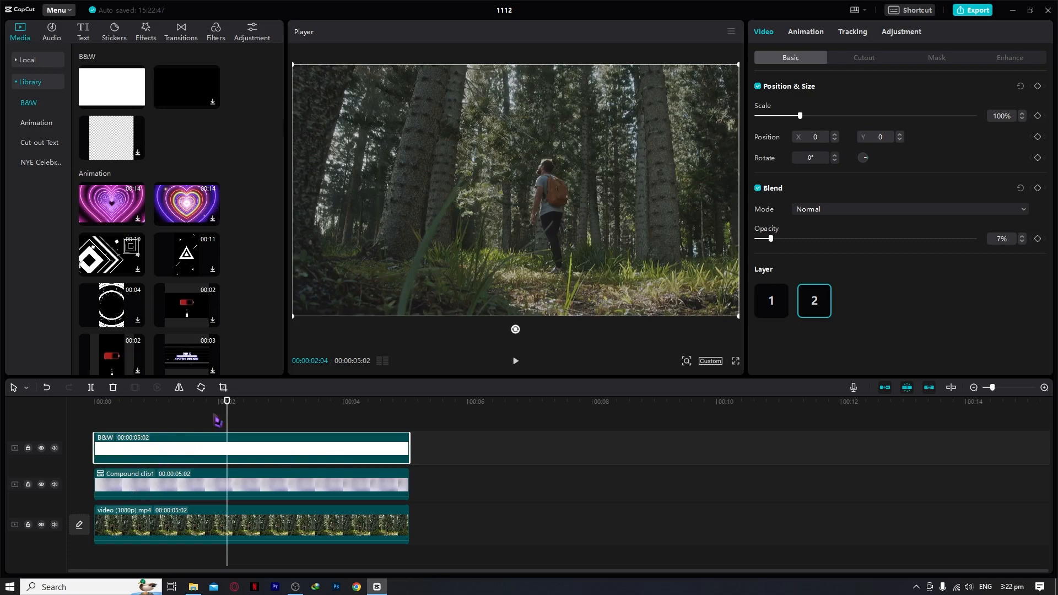
Step: Compare the look with and without the white and compound clip tracks by hiding both and showing them again
click(41, 448)
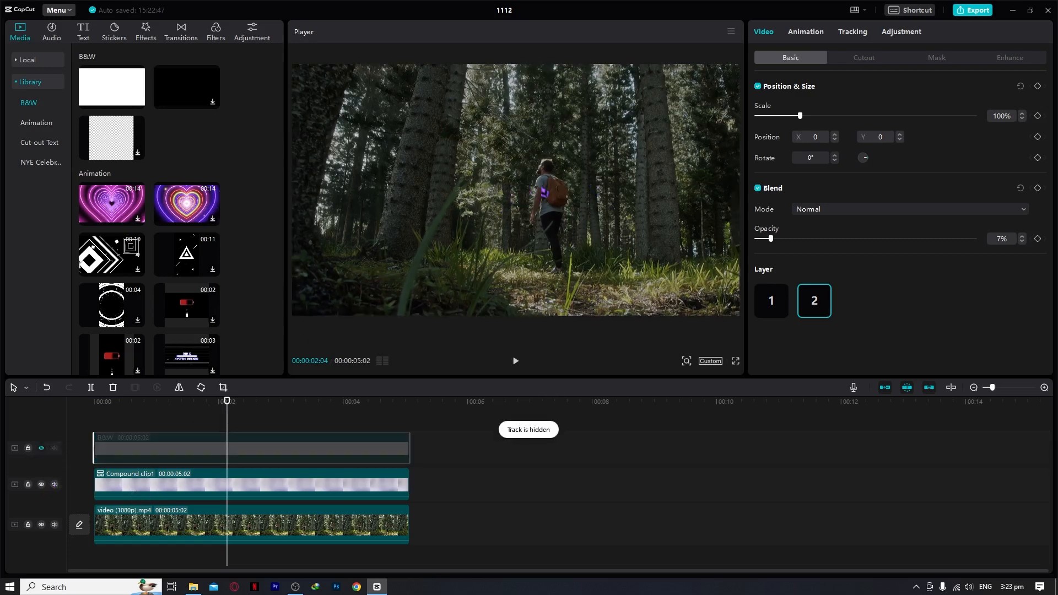
click(43, 486)
click(46, 486)
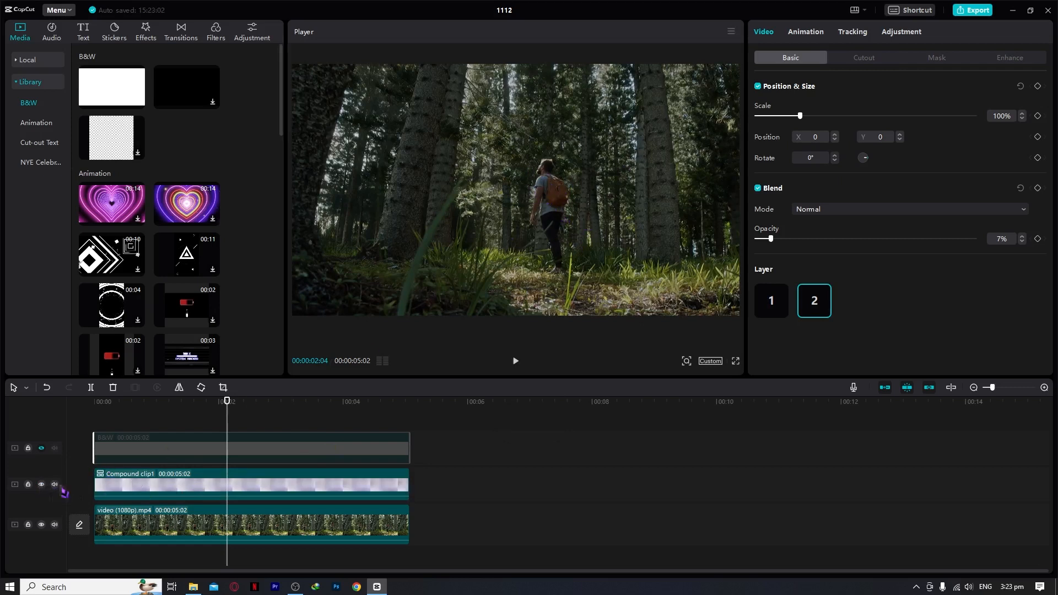
click(41, 485)
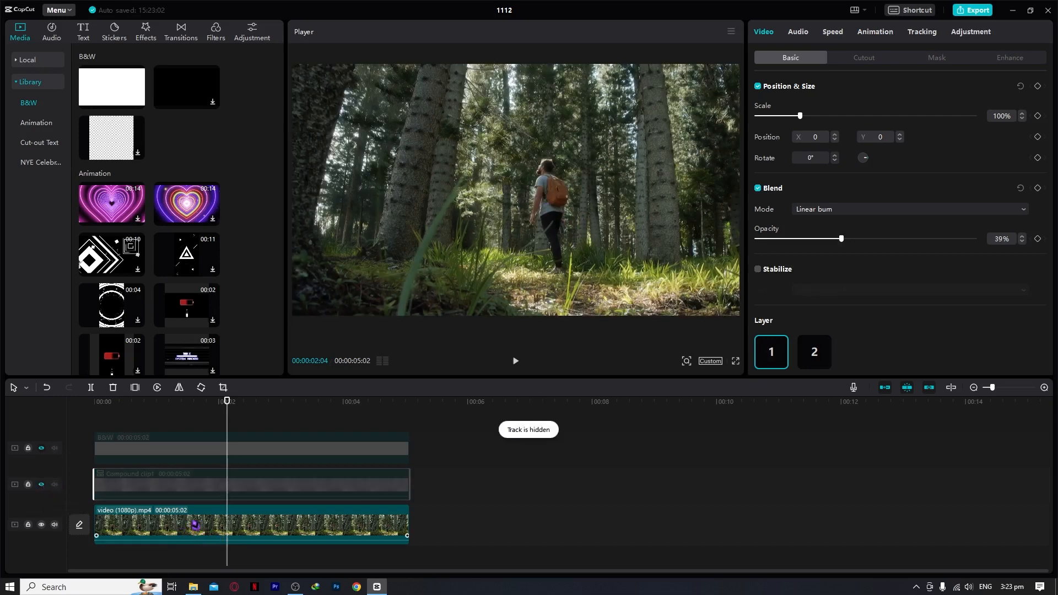
click(40, 485)
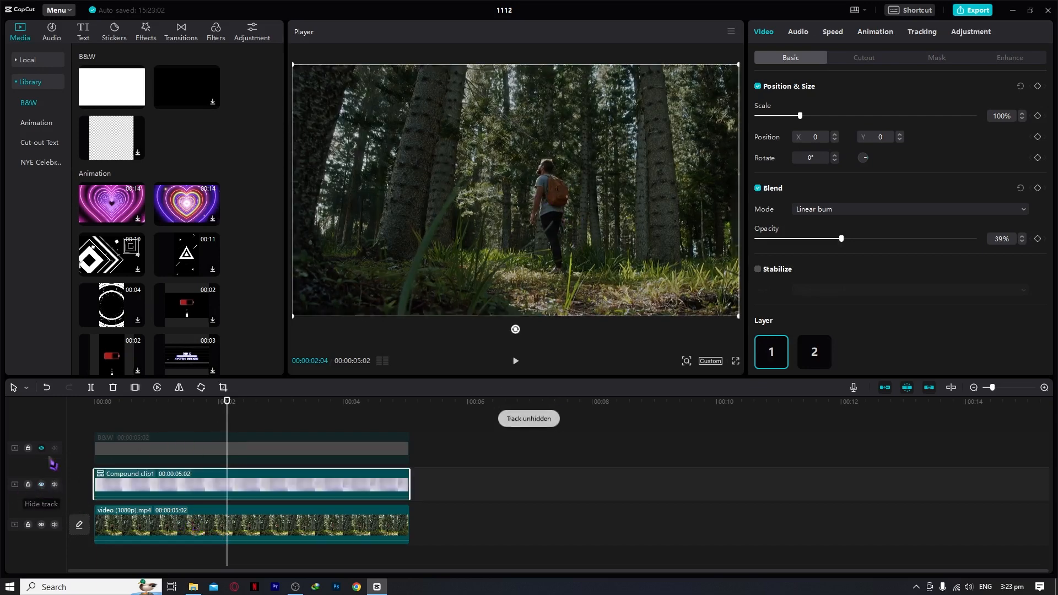
click(42, 448)
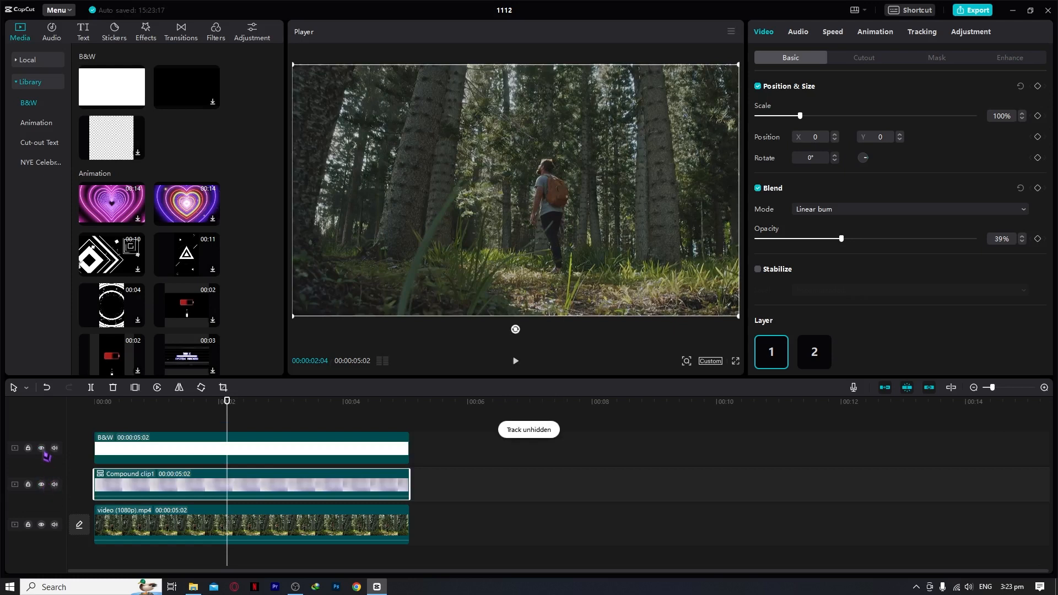